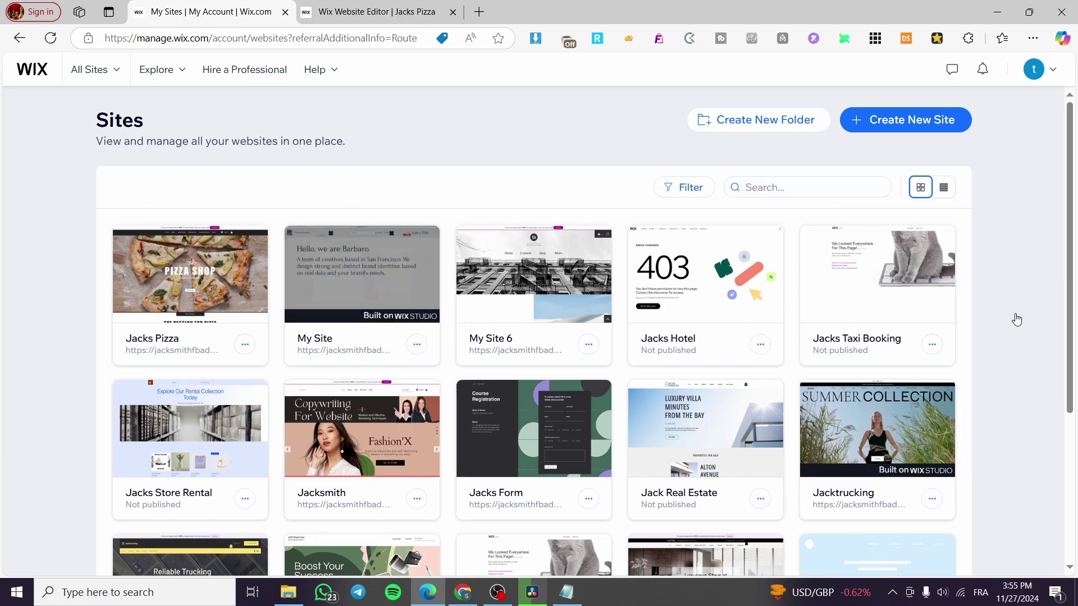
Scroll through the Sites list to locate the Jacks Pizza site
scroll(994, 452, down, 5)
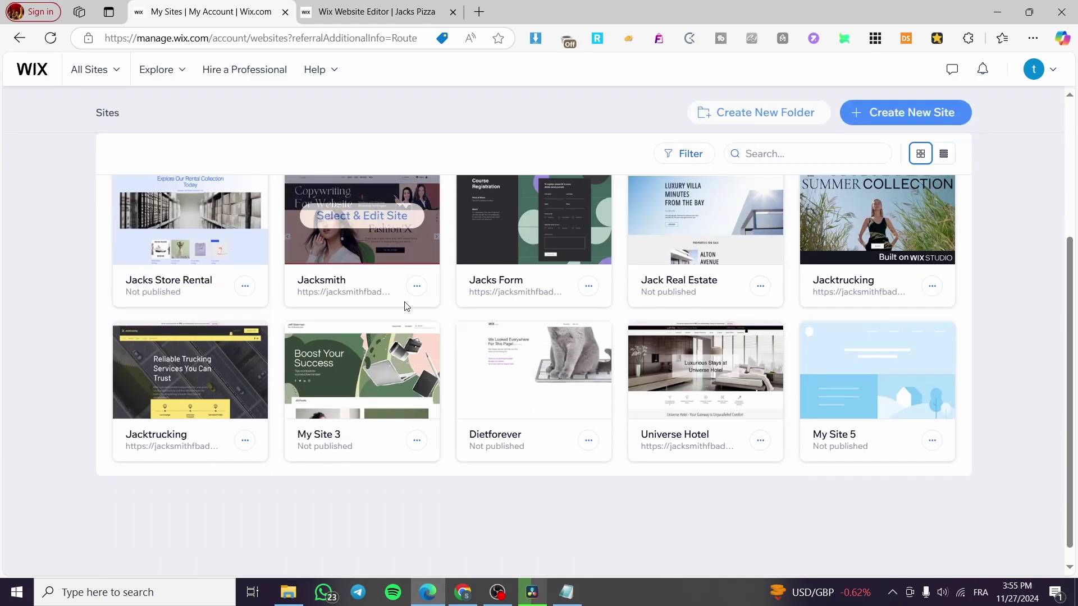
scroll(994, 452, up, 5)
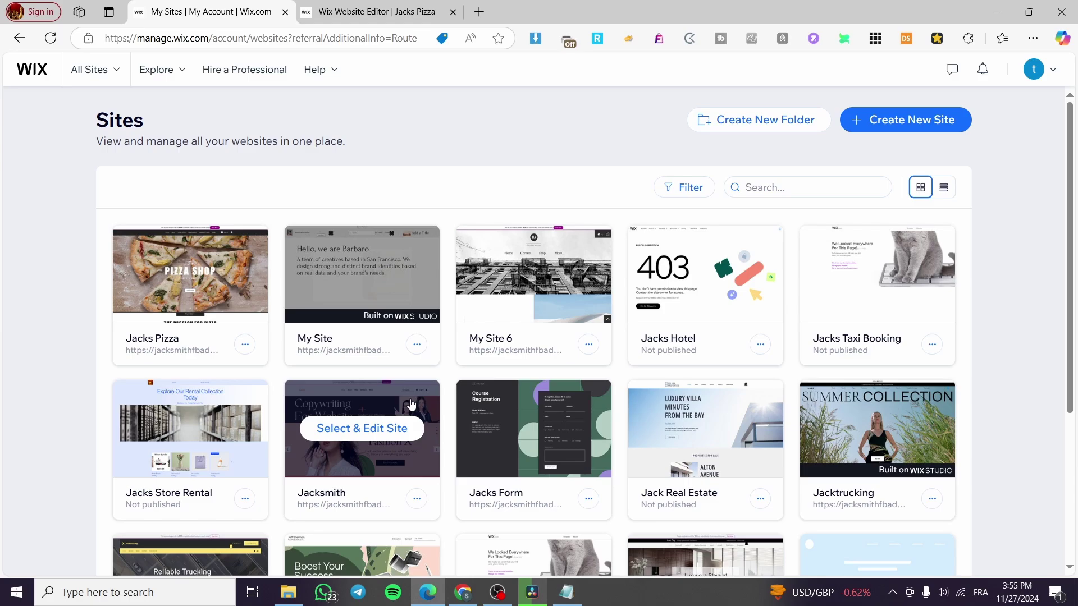
mouse_move(191, 273)
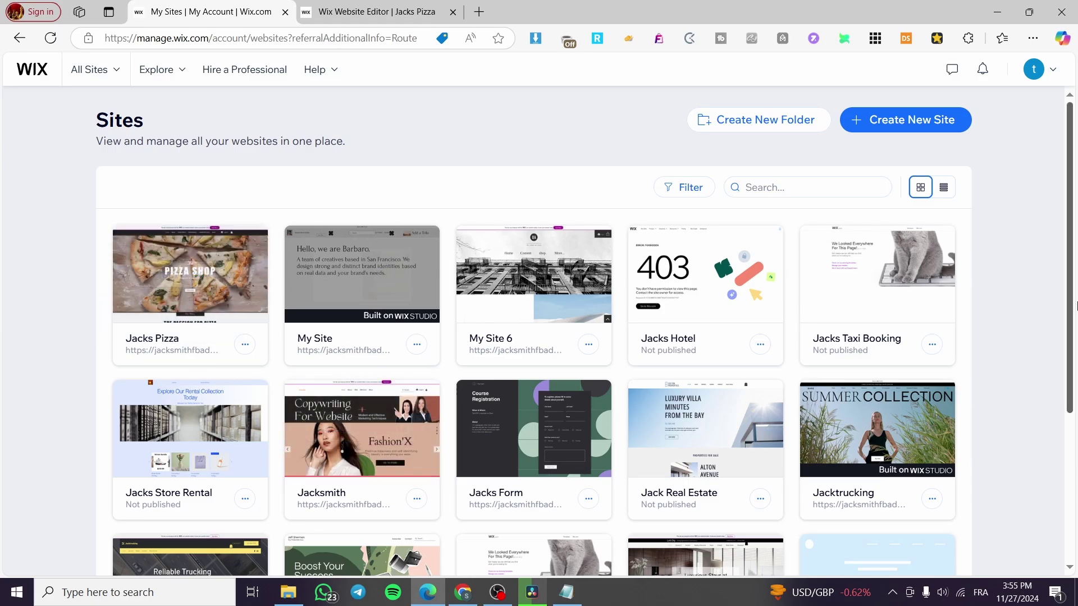
Open the Jacks Pizza dashboard and go to its Settings page in the sidebar
click(195, 272)
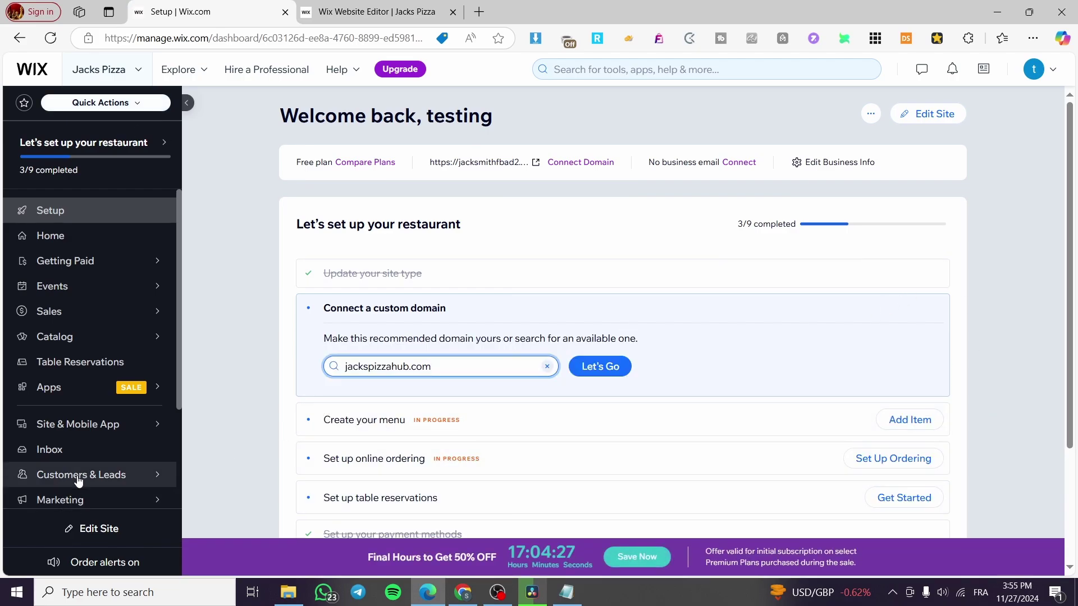
scroll(111, 375, down, 3)
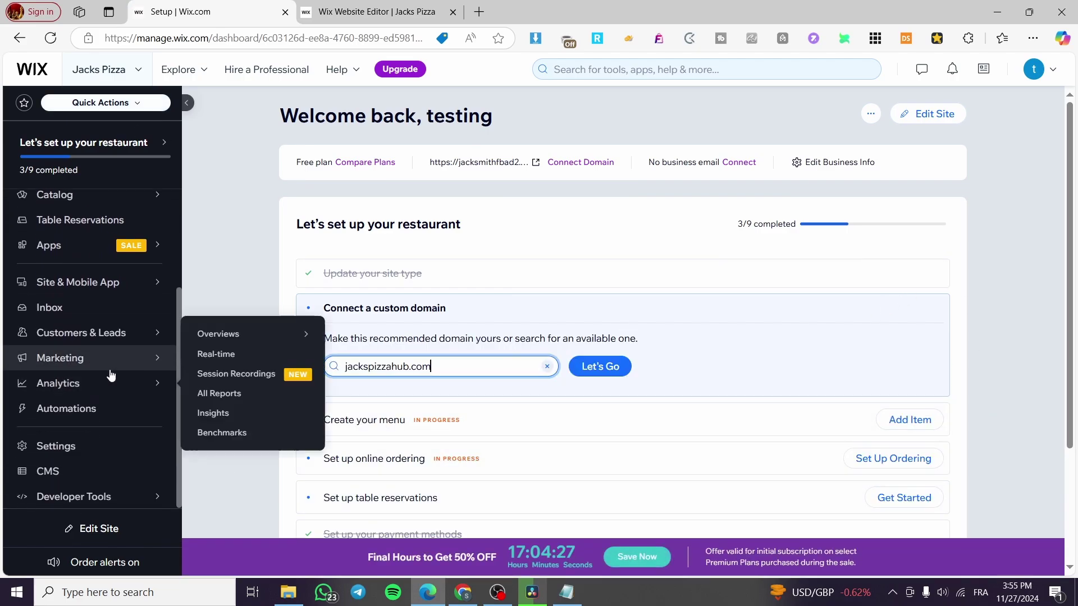
click(100, 454)
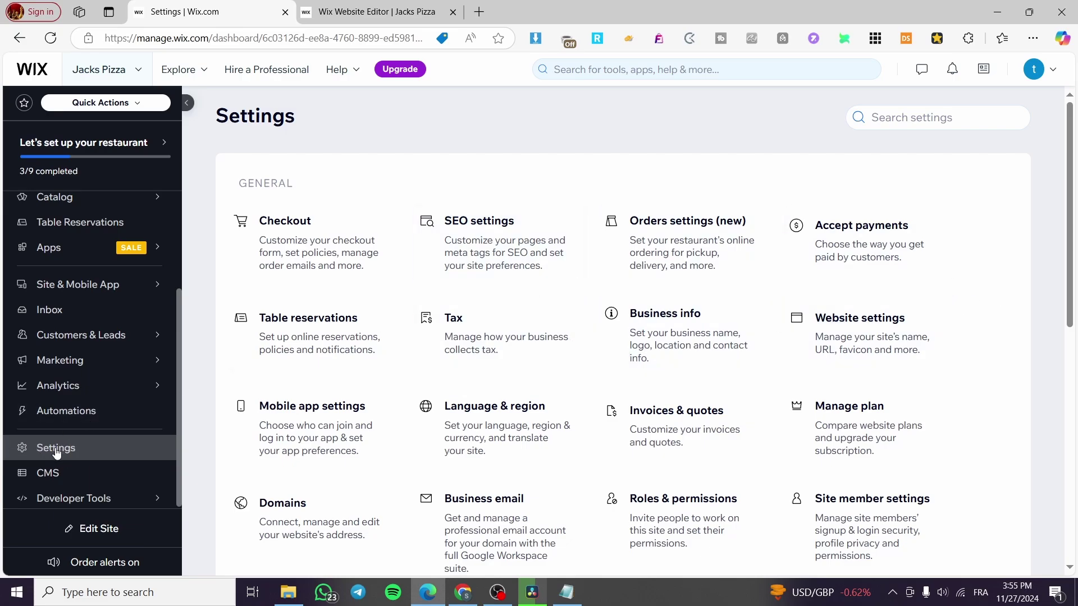
Open the Tax card from the Jacks Pizza Settings page
scroll(90, 364, up, 3)
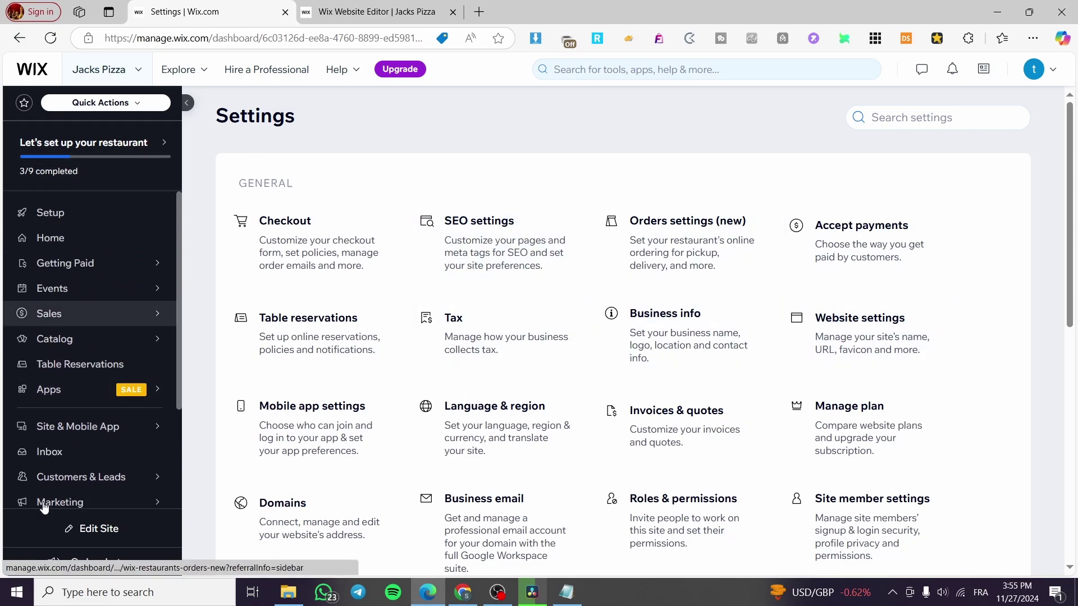
scroll(84, 269, down, 3)
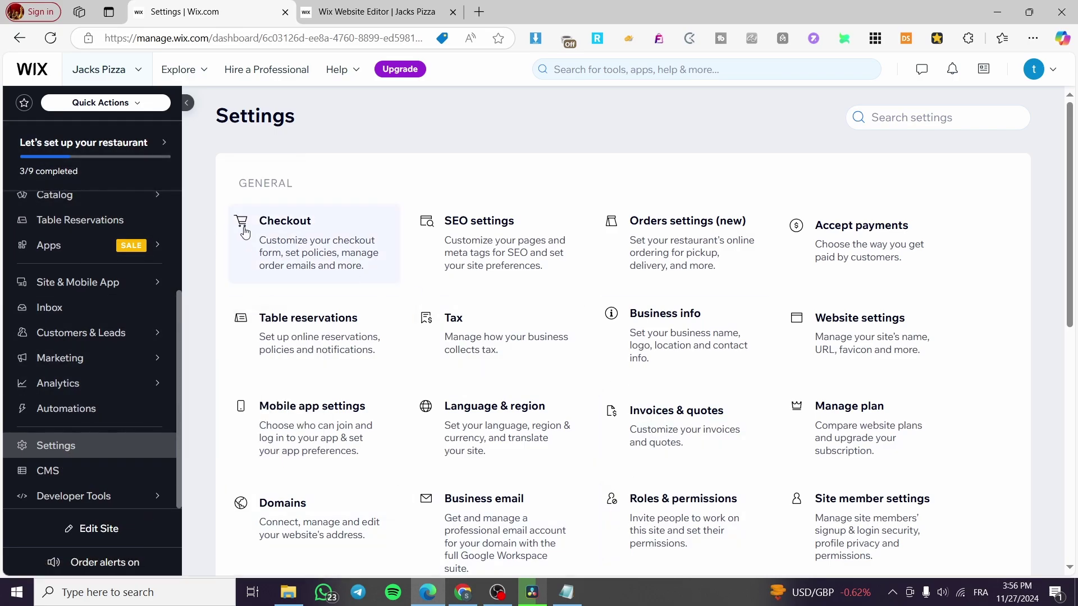
scroll(570, 300, down, 8)
scroll(637, 385, up, 8)
scroll(410, 410, down, 6)
scroll(610, 481, up, 5)
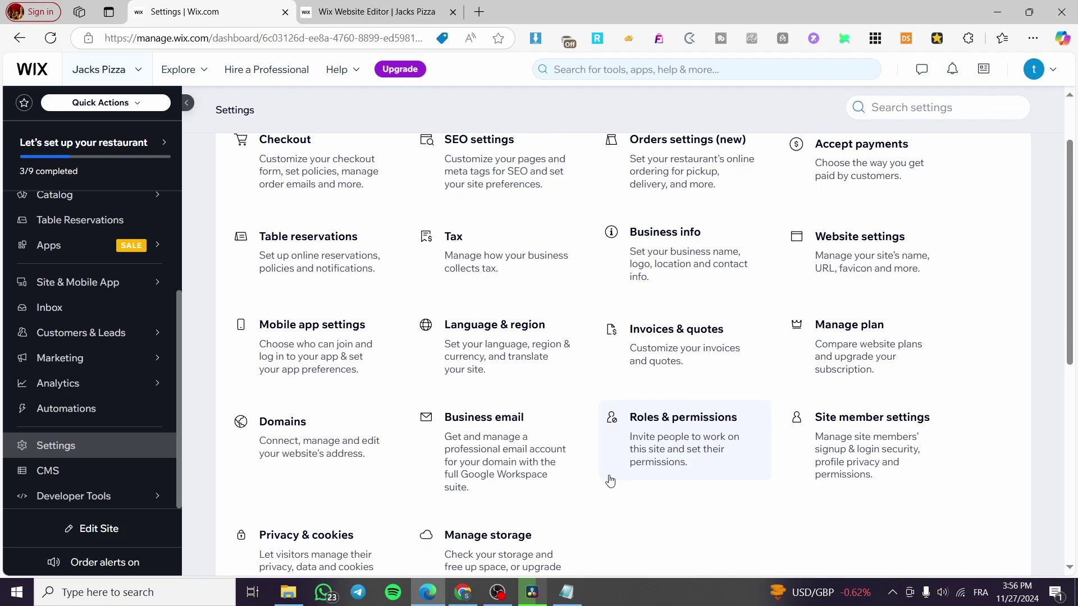
scroll(610, 481, up, 2)
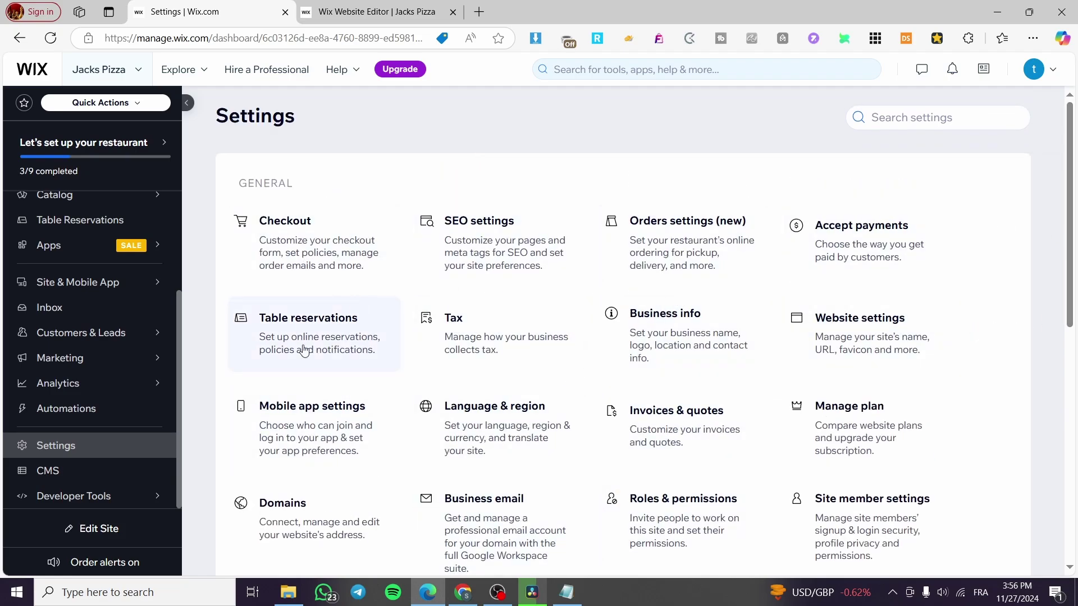
click(460, 348)
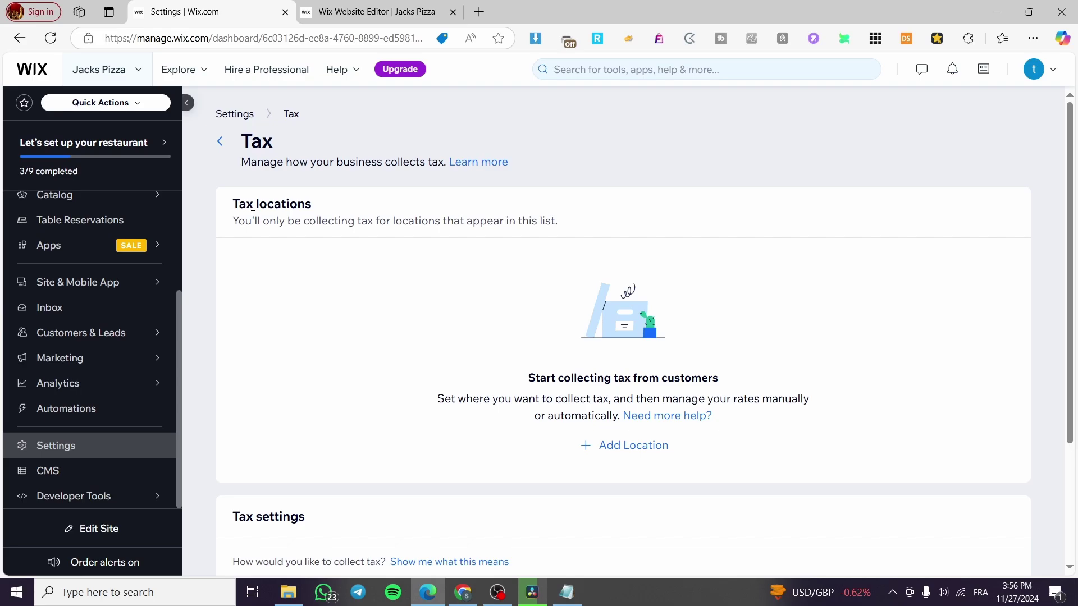
Read through the Tax page, highlighting parts of its description text
scroll(254, 213, down, 3)
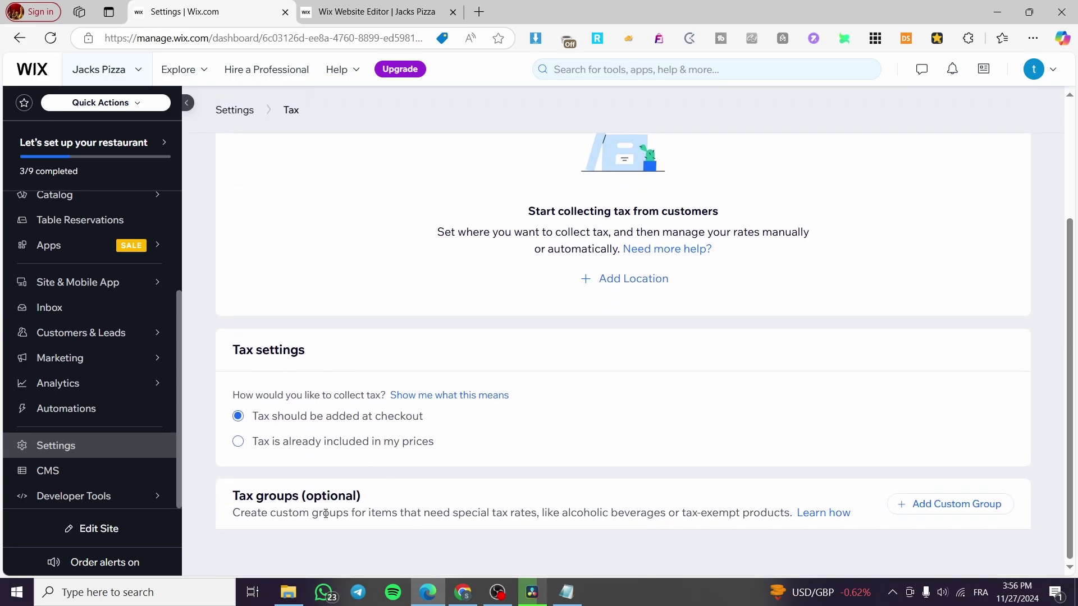
scroll(460, 515, up, 3)
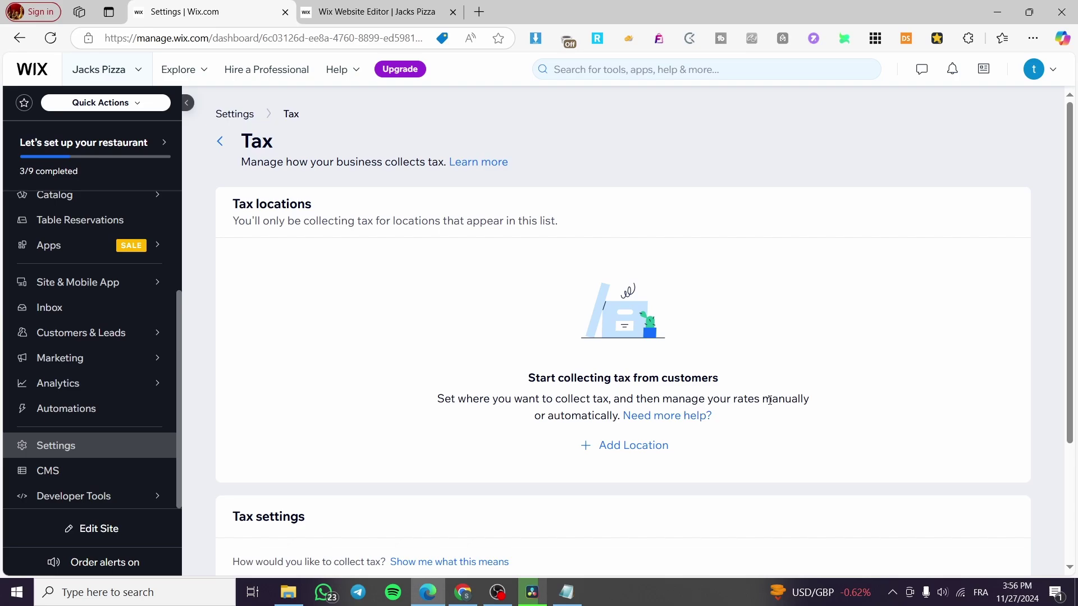
drag(769, 400, 813, 401)
click(586, 417)
drag(546, 418, 619, 418)
click(841, 423)
drag(549, 415, 618, 416)
click(551, 402)
Start a new tax location with United States as its country
click(651, 444)
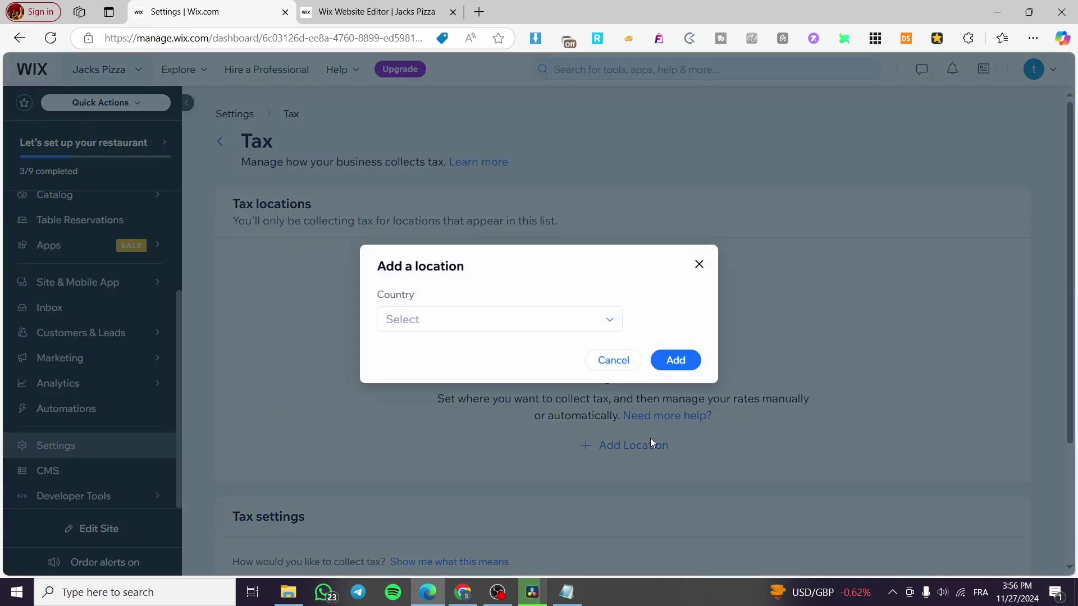
click(578, 323)
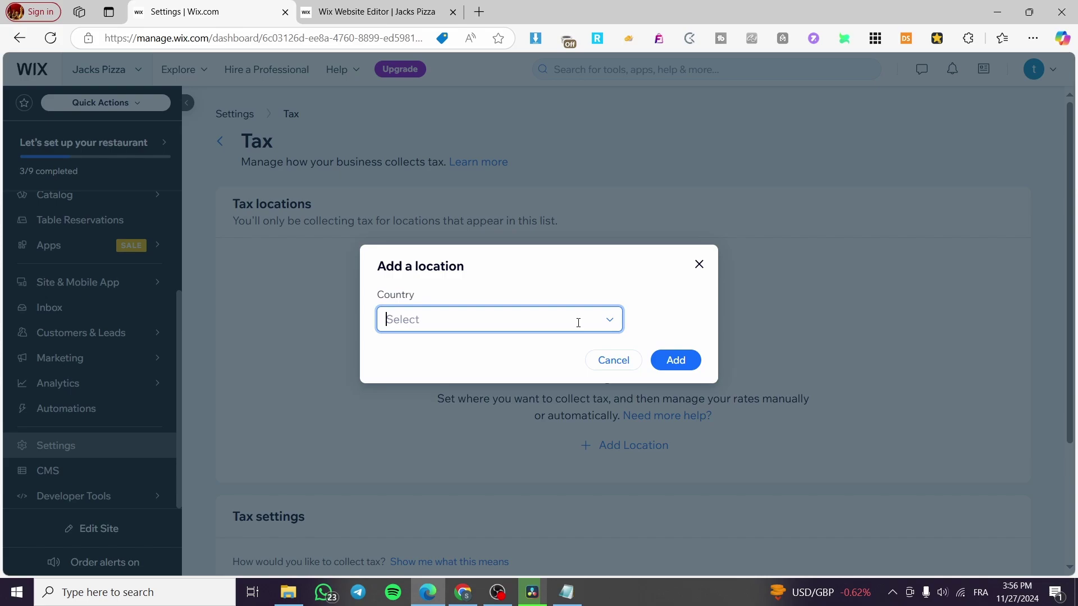
click(606, 318)
scroll(575, 356, down, 5)
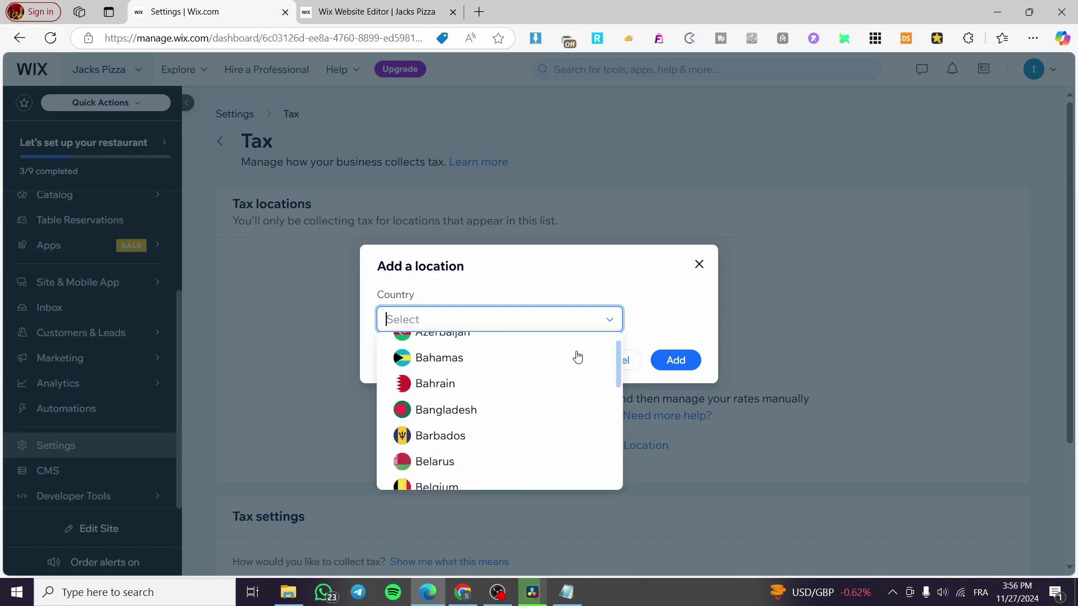
scroll(579, 359, up, 5)
text(us)
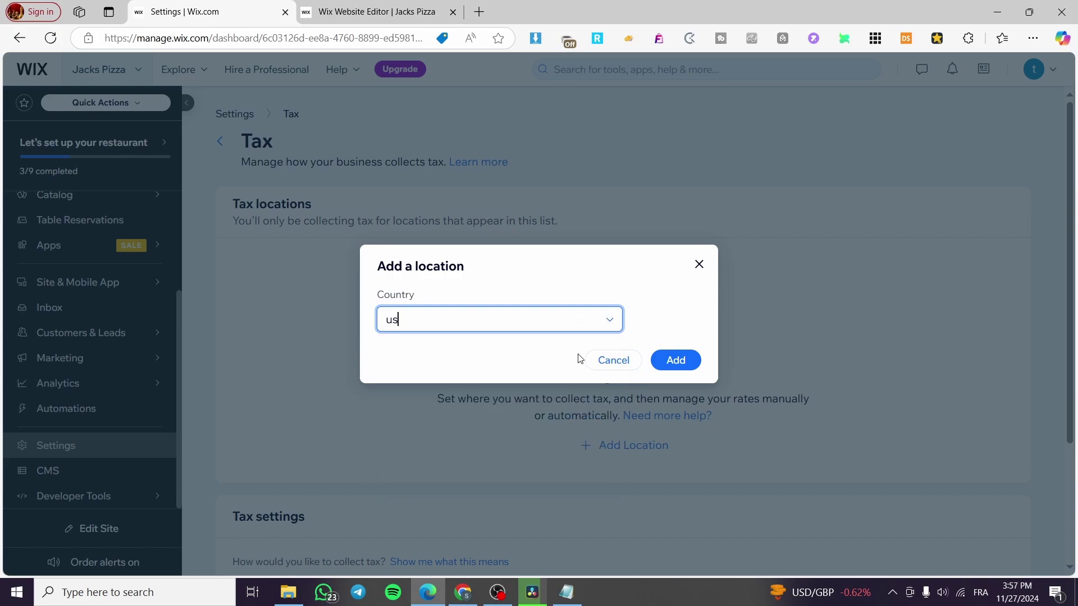
key(BackSpace)
key(BackSpace)
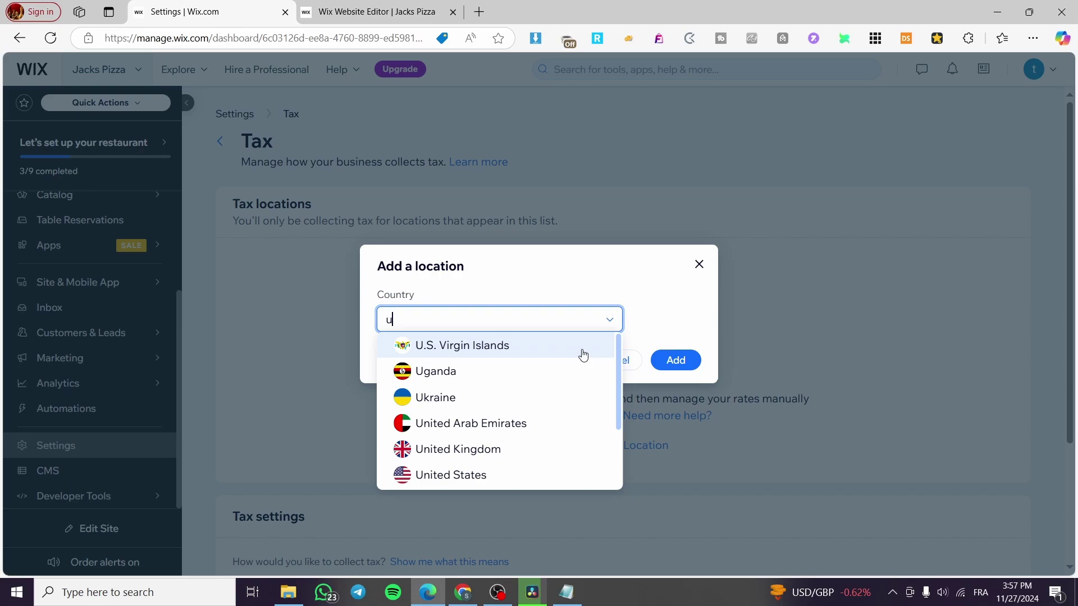
text(nite)
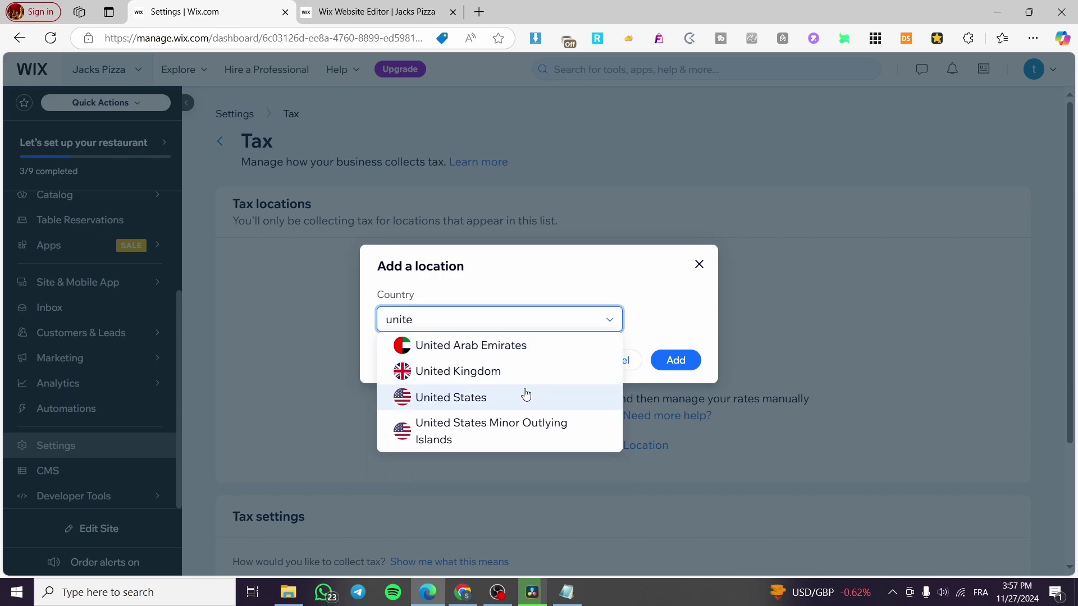
click(525, 395)
Tick New York in the states list and add the location
click(530, 352)
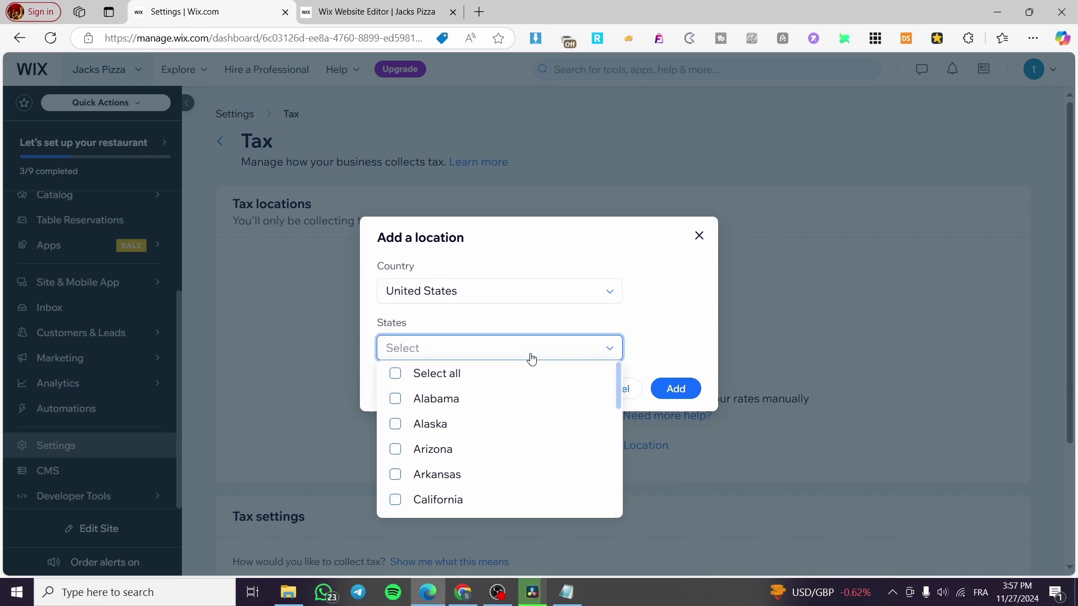
scroll(520, 416, down, 3)
scroll(522, 427, down, 1)
scroll(522, 427, down, 1)
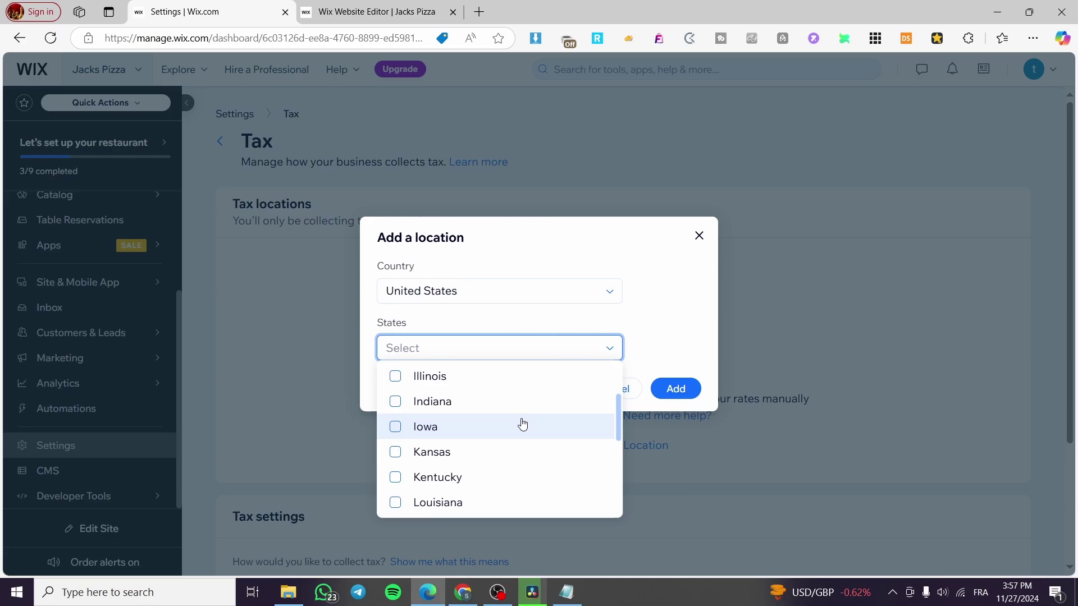
scroll(522, 426, down, 1)
scroll(522, 425, down, 1)
scroll(521, 423, down, 3)
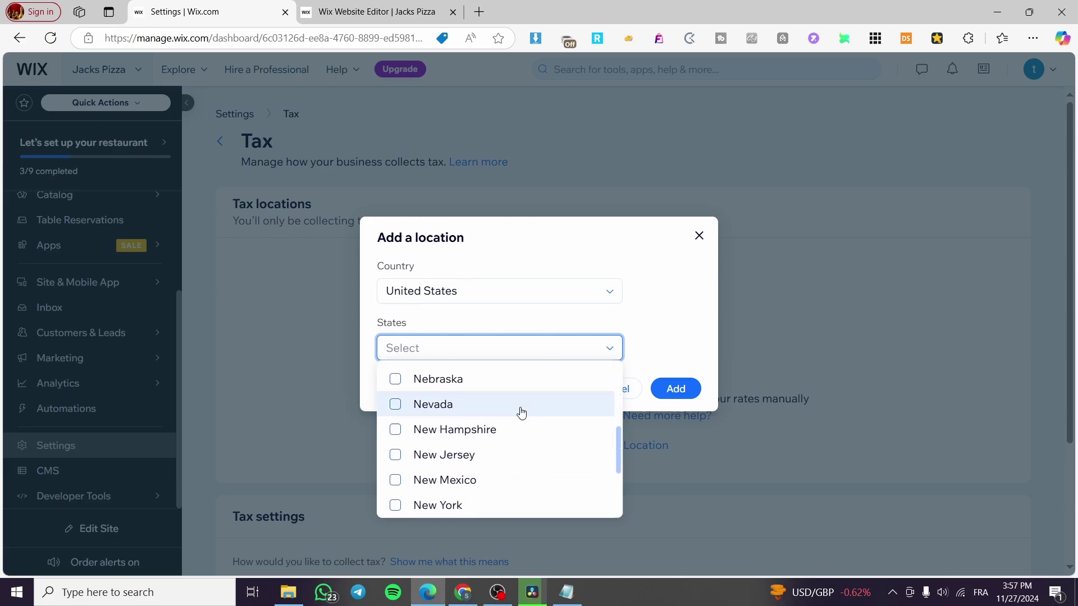
scroll(517, 413, down, 1)
scroll(516, 414, down, 2)
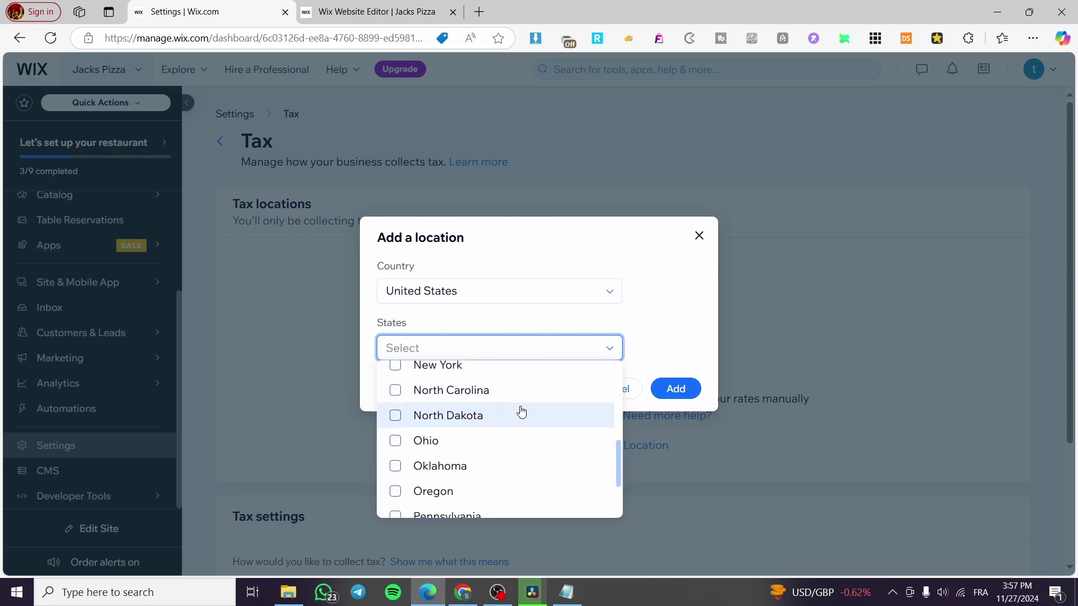
click(522, 366)
click(675, 388)
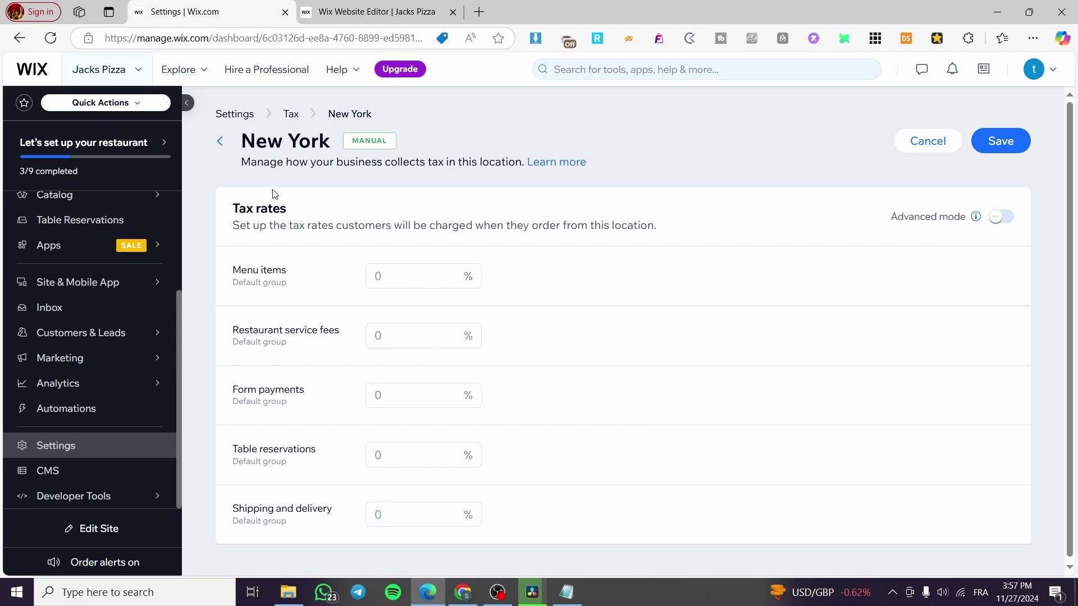
Toggle Advanced mode on and off for New York's rates, then revisit the locations overview
scroll(372, 151, down, 1)
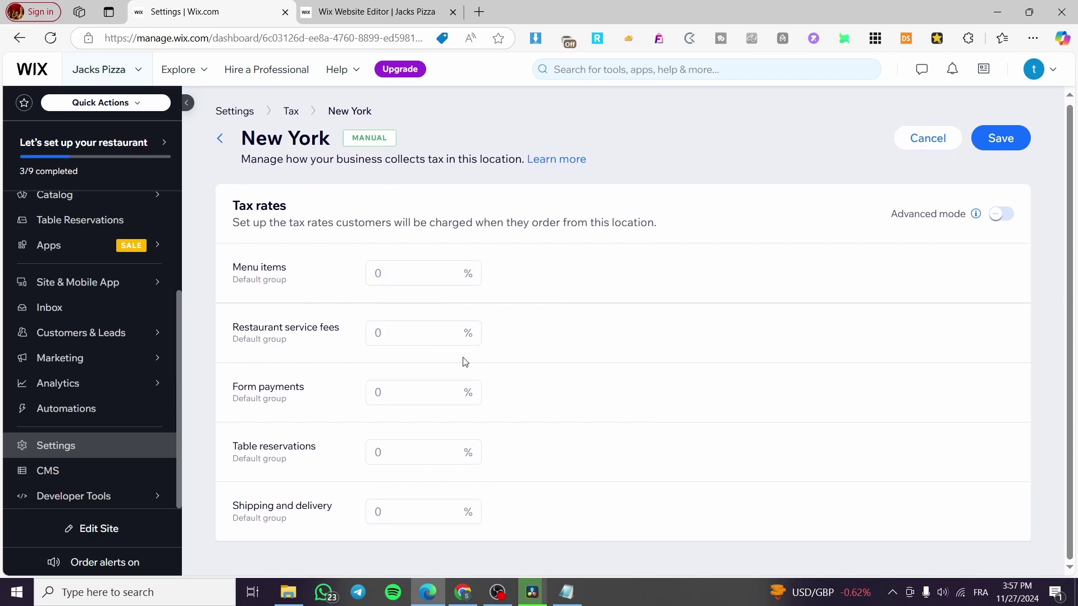
click(1002, 214)
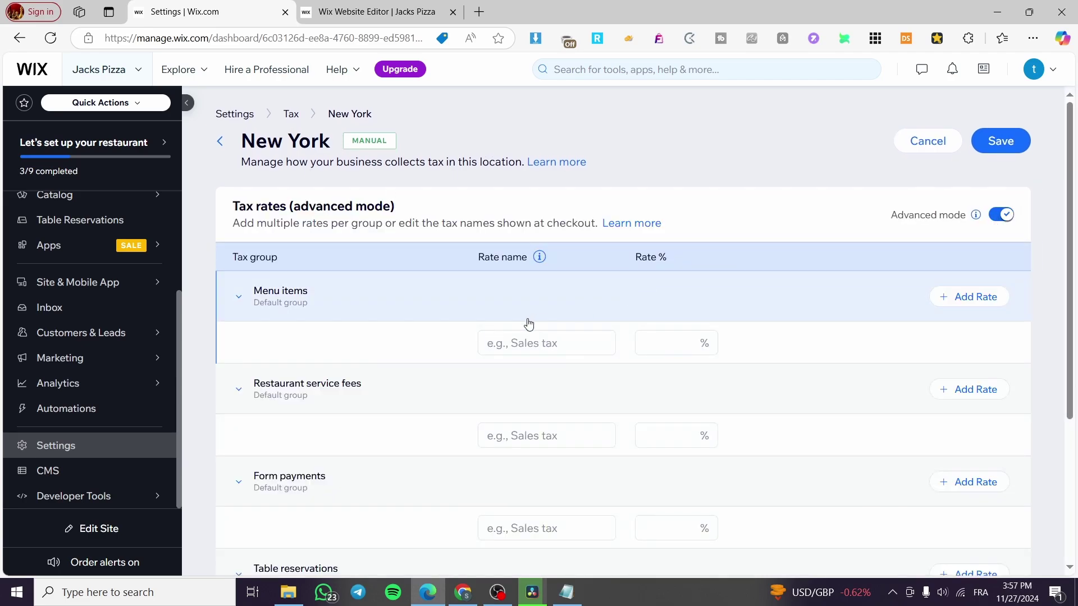
click(1003, 216)
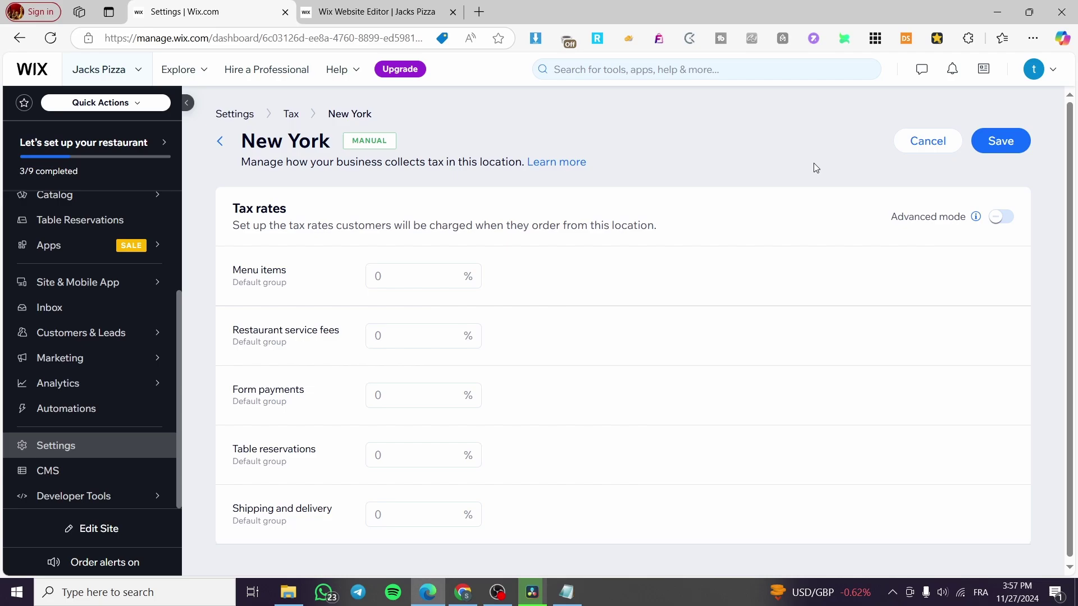
click(219, 141)
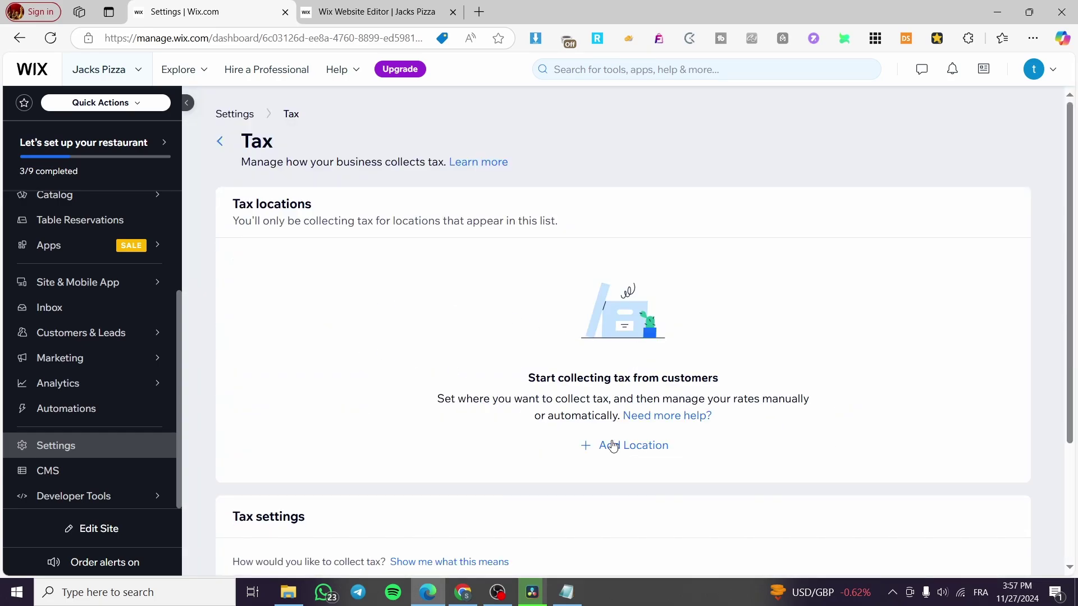
scroll(566, 416, down, 2)
scroll(566, 378, up, 1)
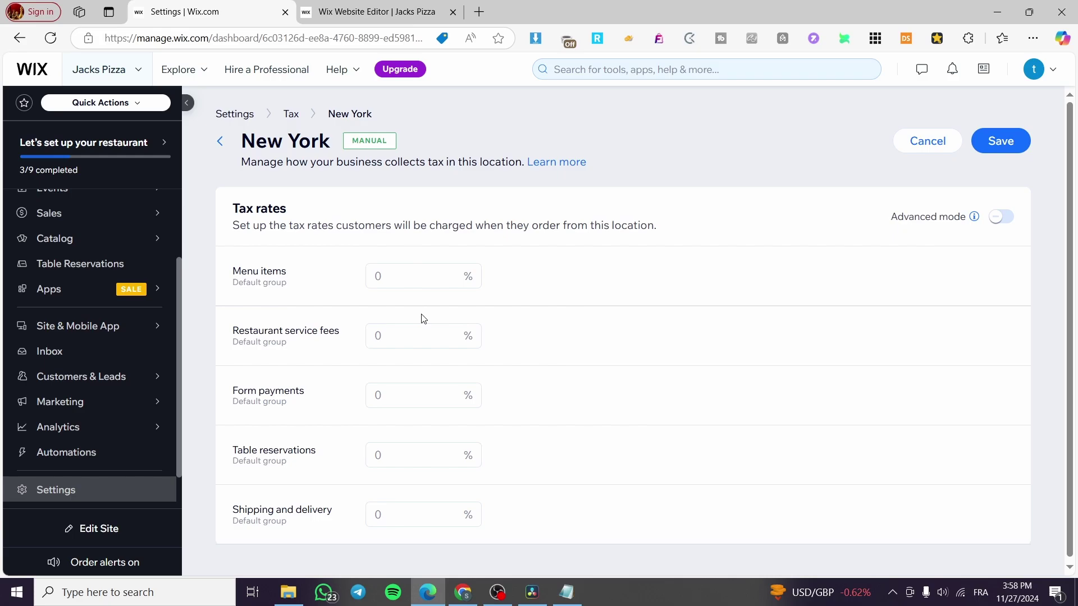
Enter 19% for menu items, service fees, form payments, reservations and shipping
click(412, 277)
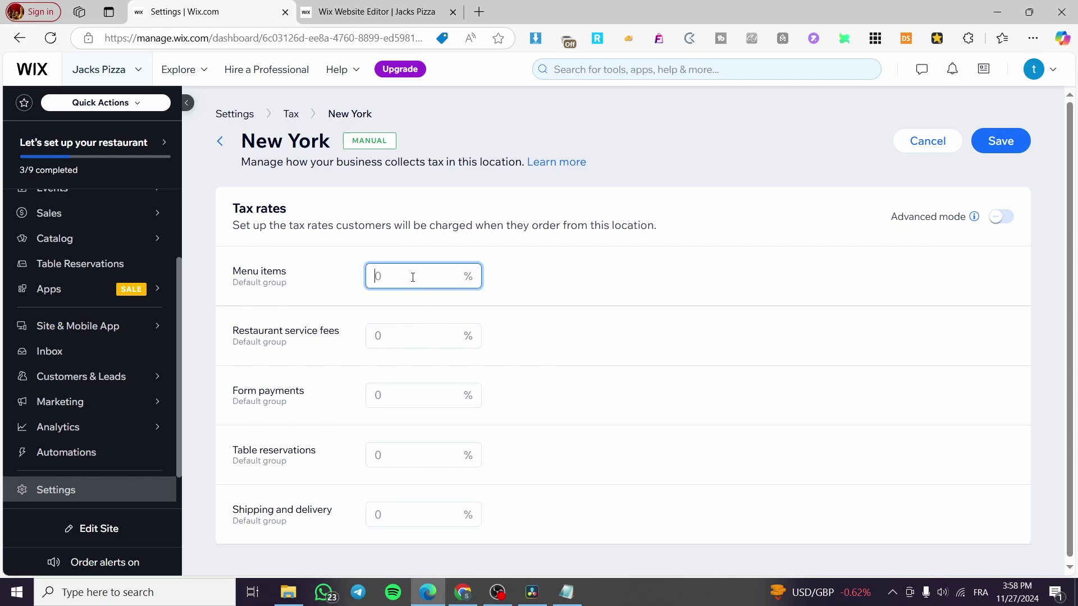
text(19)
click(615, 366)
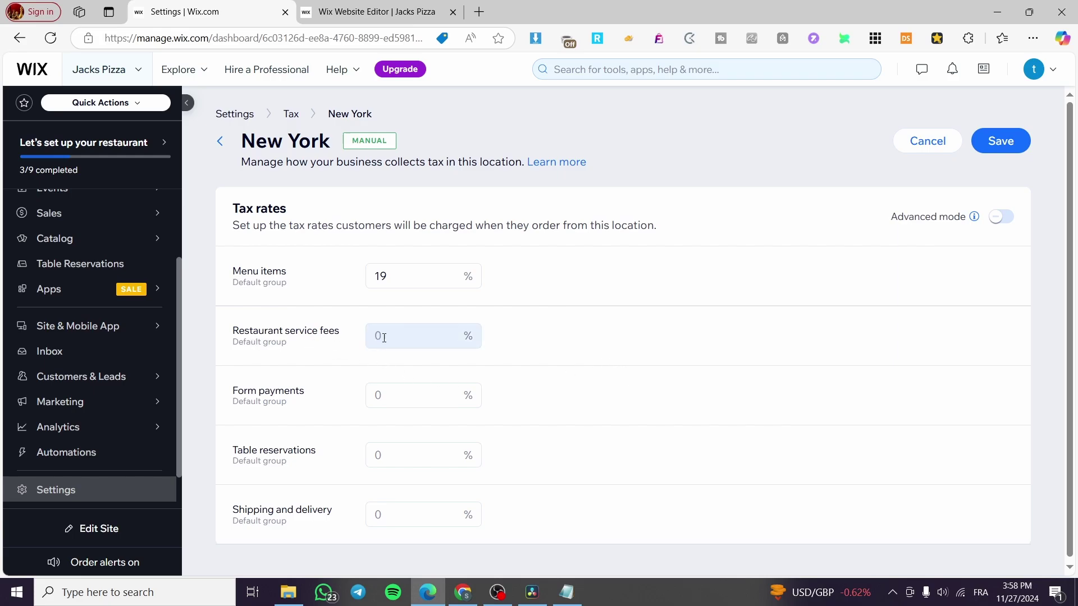
click(408, 338)
text(19)
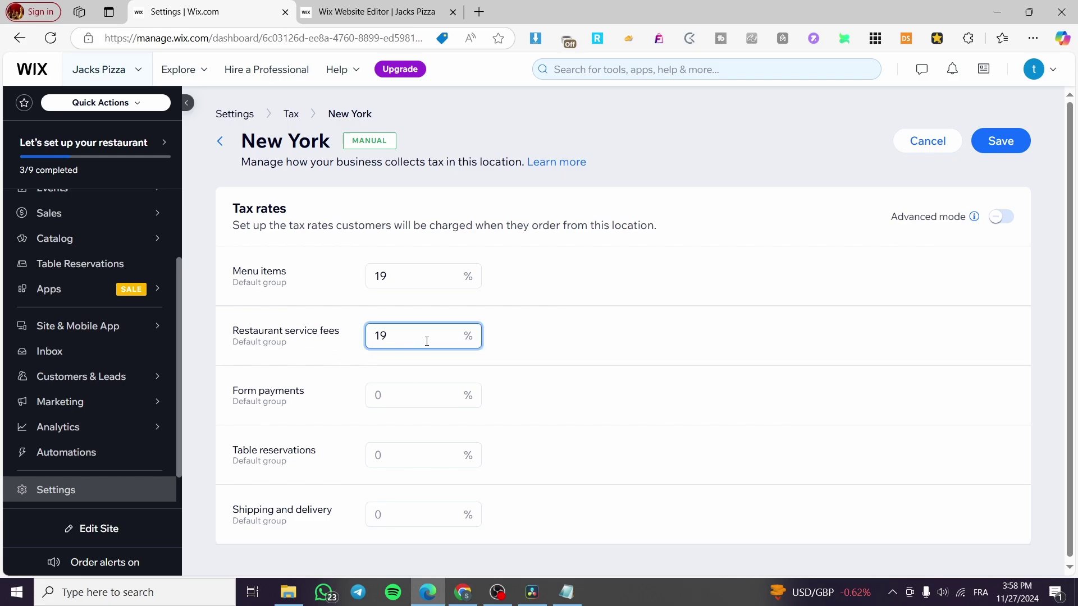
click(416, 394)
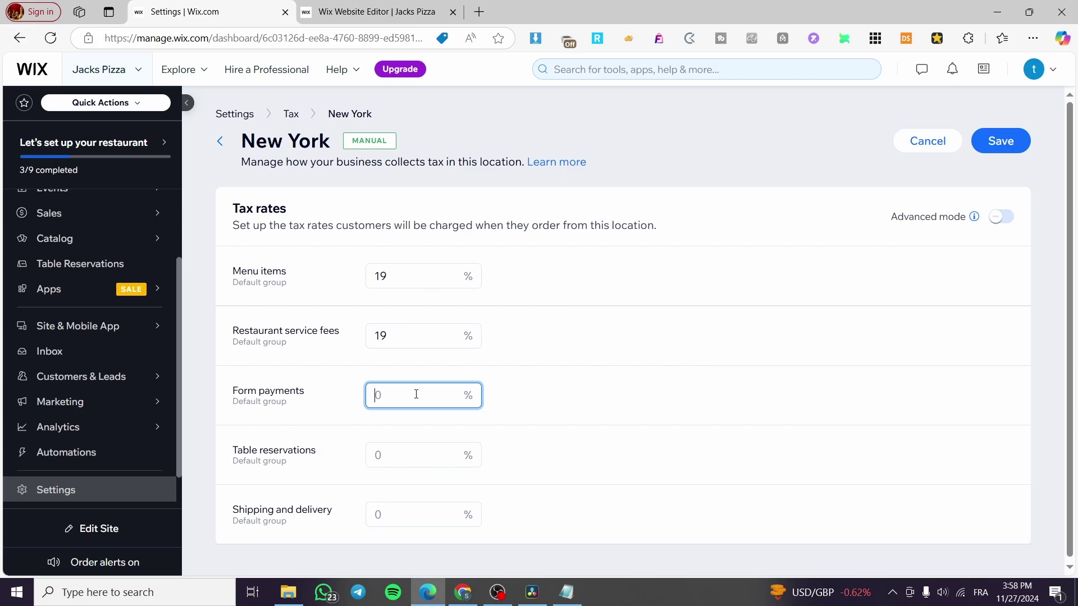
text(19)
click(412, 448)
text(19)
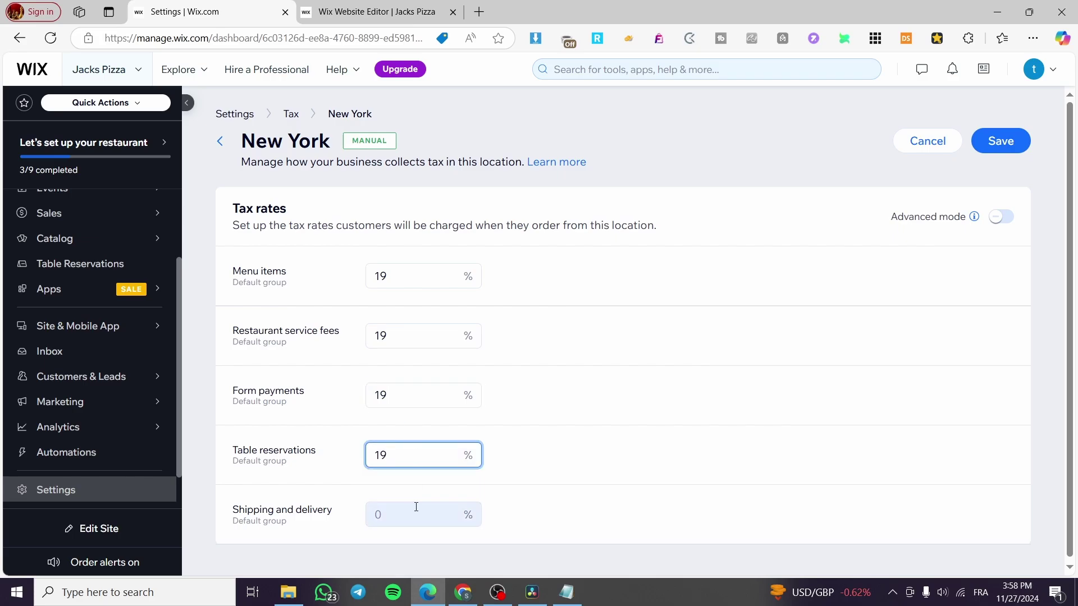
click(412, 512)
text(19)
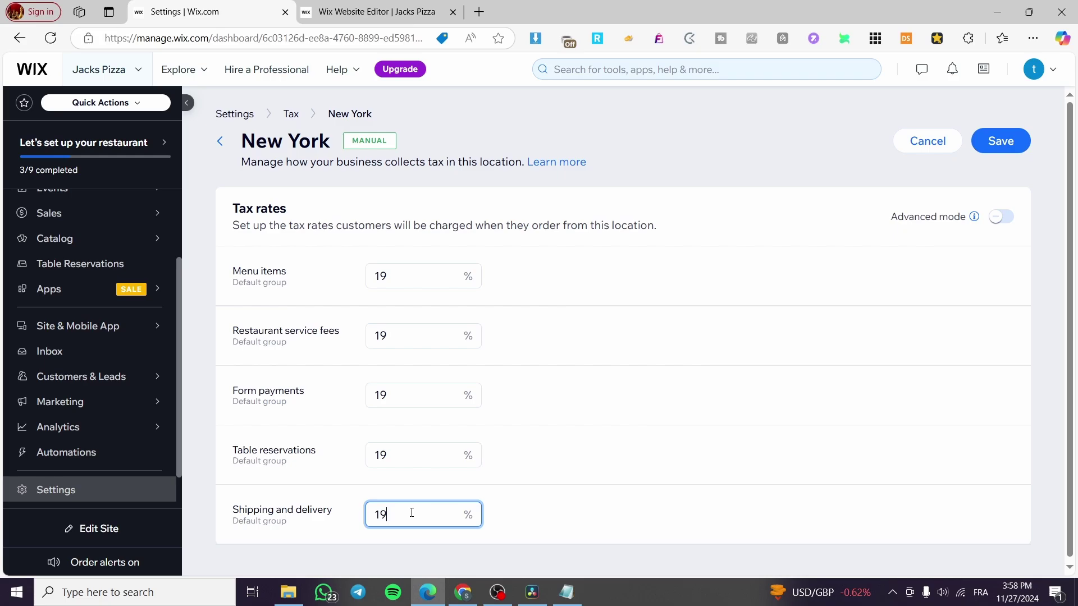
Try Advanced mode, dismiss a new named rate, and return to simple rates
click(1001, 217)
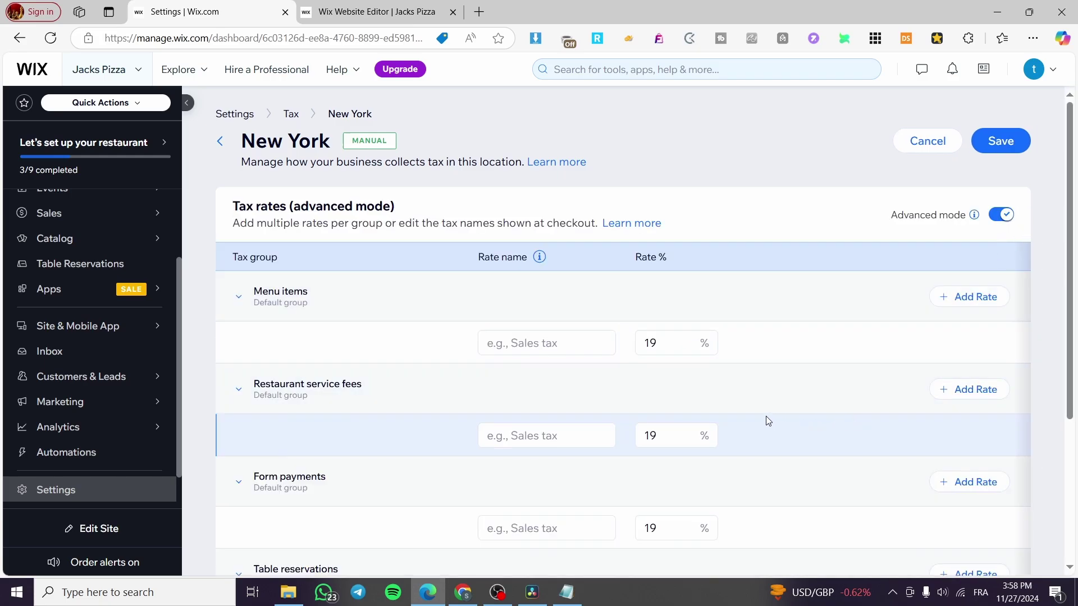
click(973, 303)
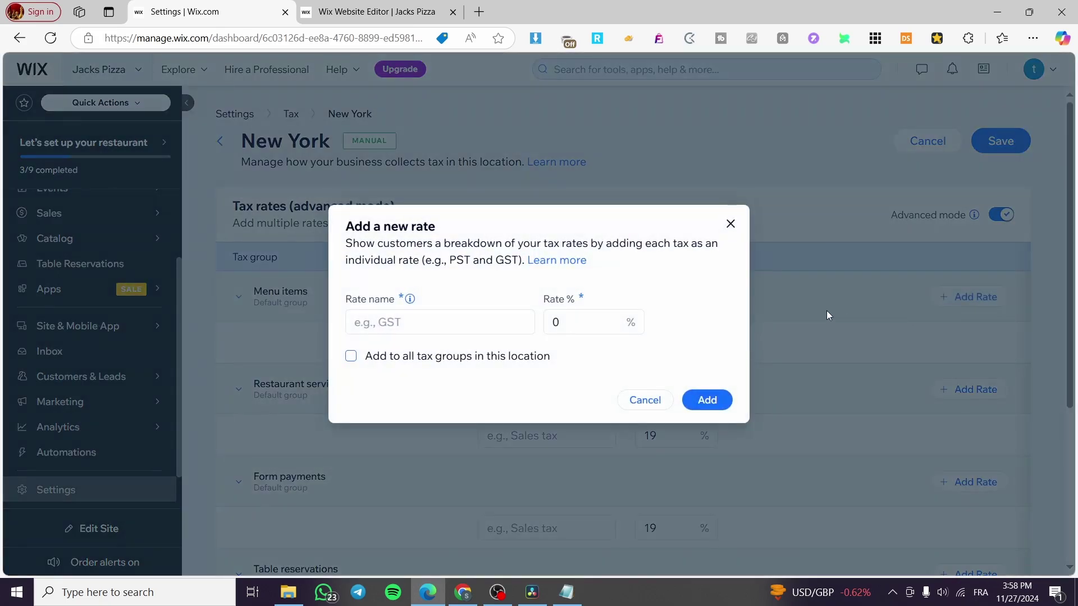
click(732, 224)
scroll(957, 377, down, 3)
scroll(962, 356, up, 3)
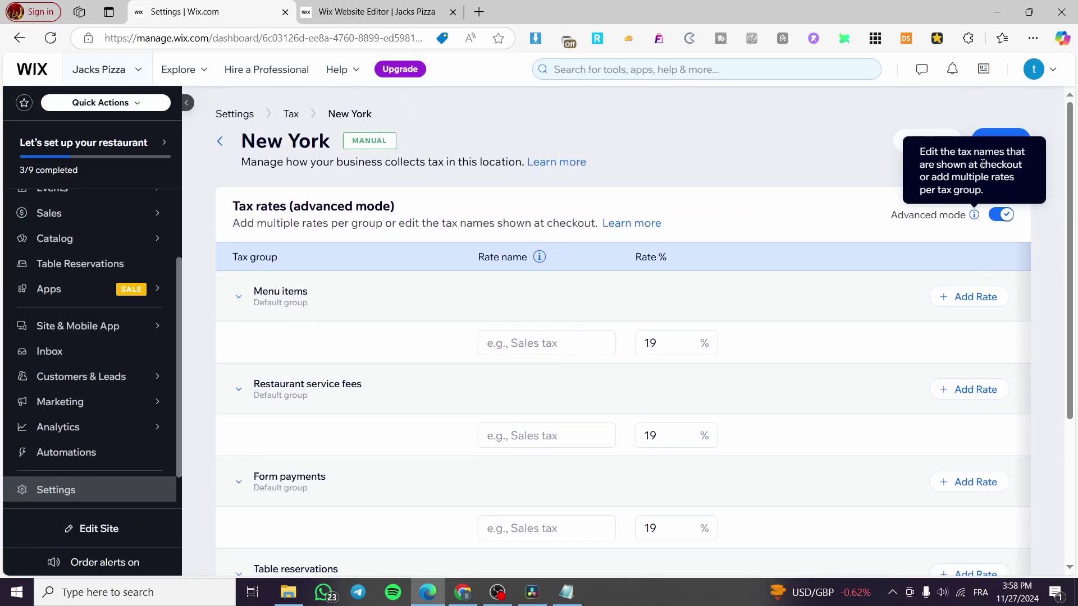
click(1010, 143)
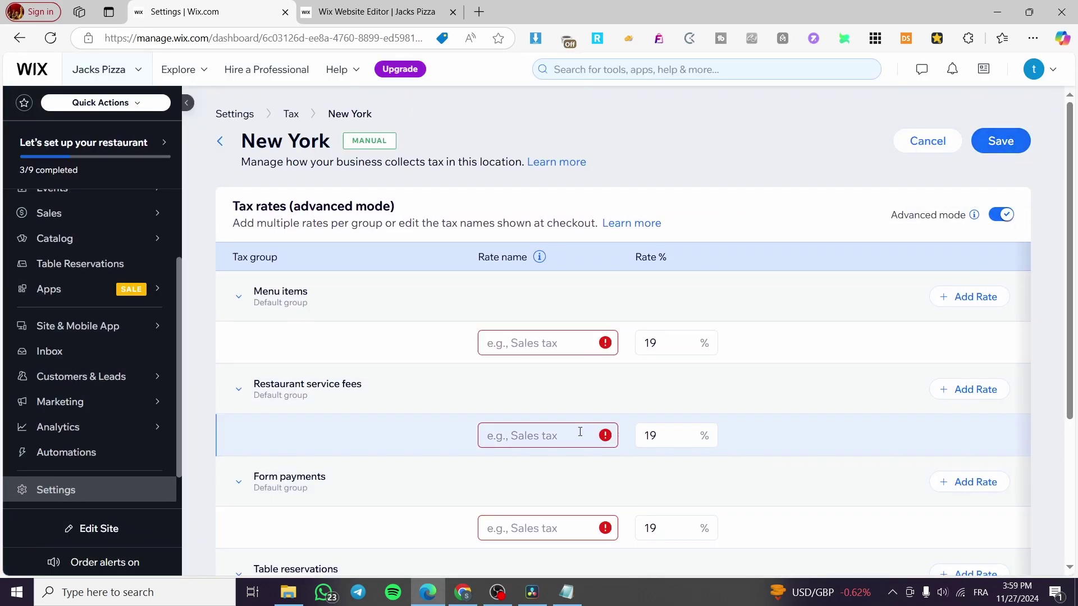
click(1003, 215)
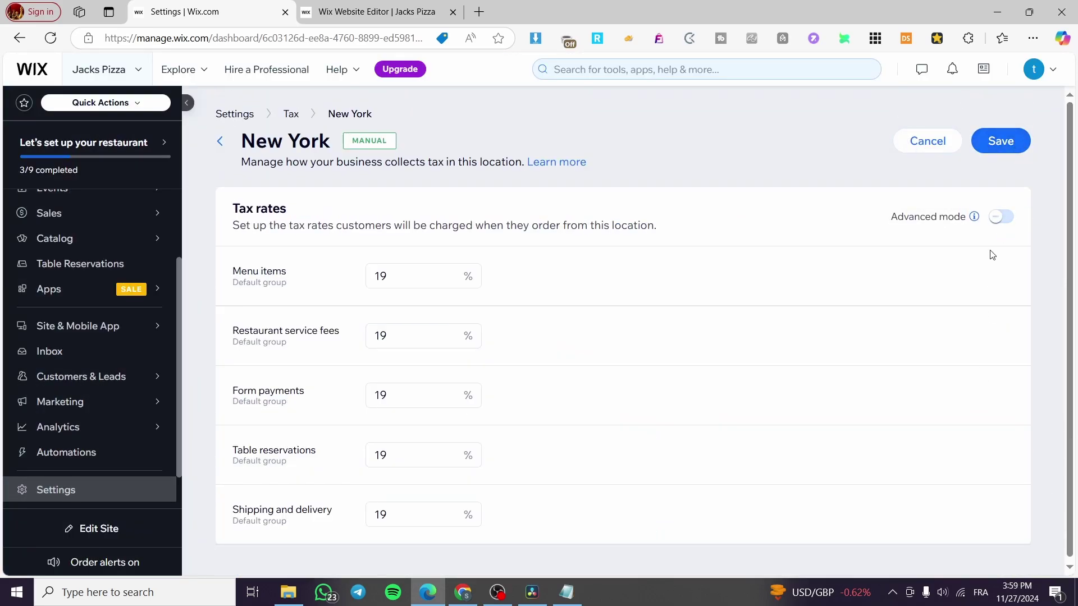
Save the New York 19% tax rates, keeping the location
click(1016, 151)
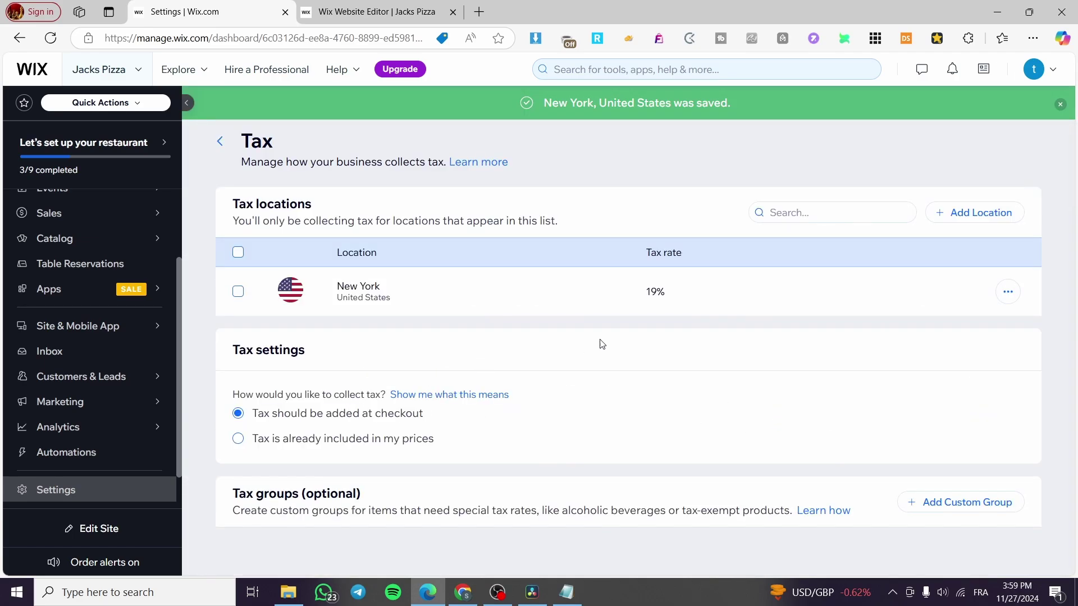
click(1007, 291)
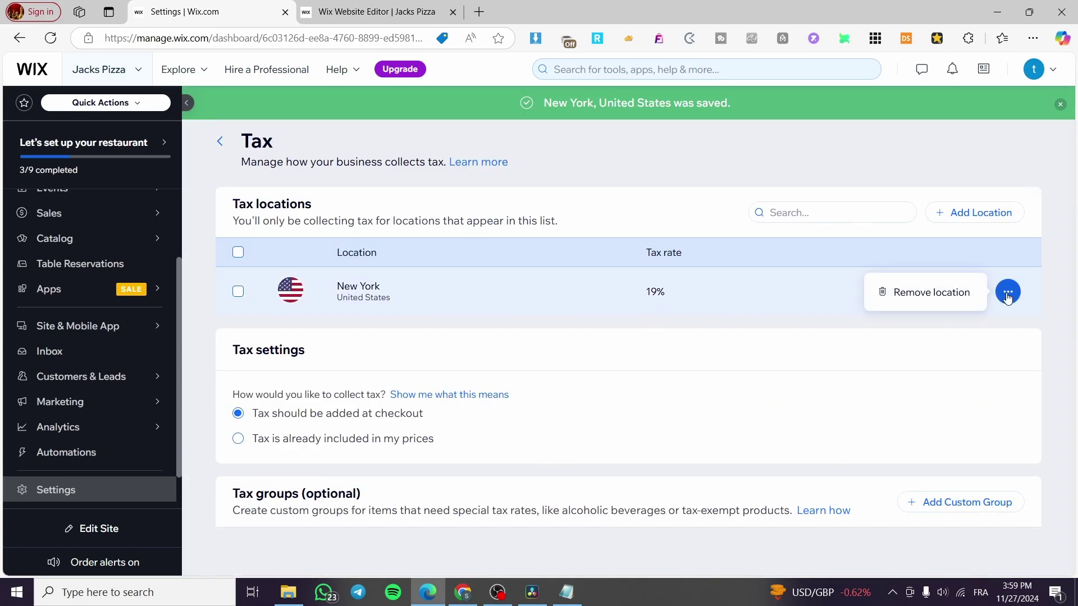
click(1050, 282)
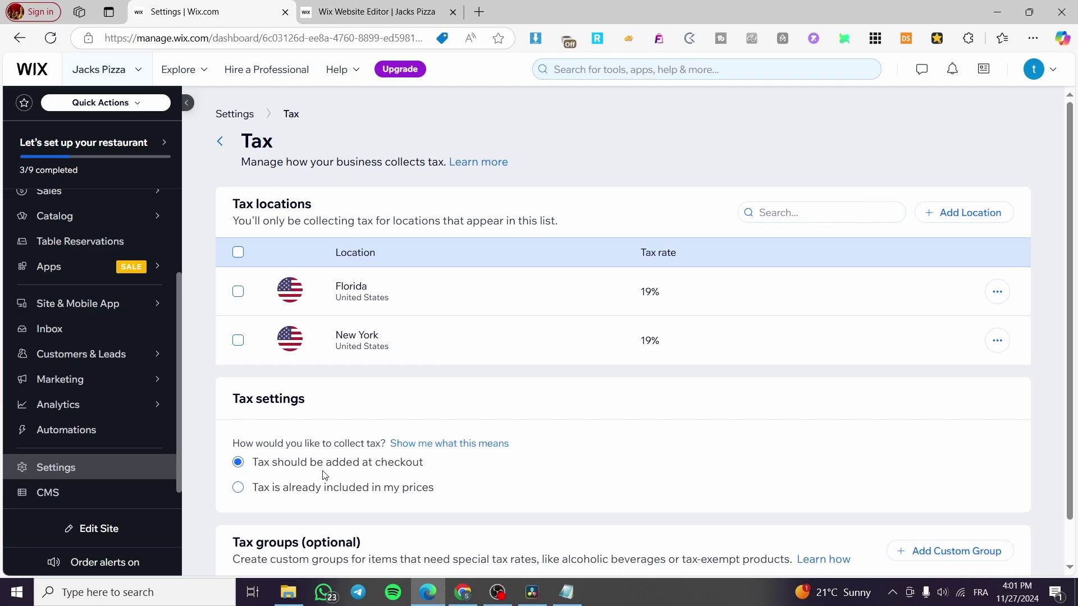
Keep 'Tax should be added at checkout' selected after briefly choosing tax-inclusive prices
drag(430, 469, 387, 466)
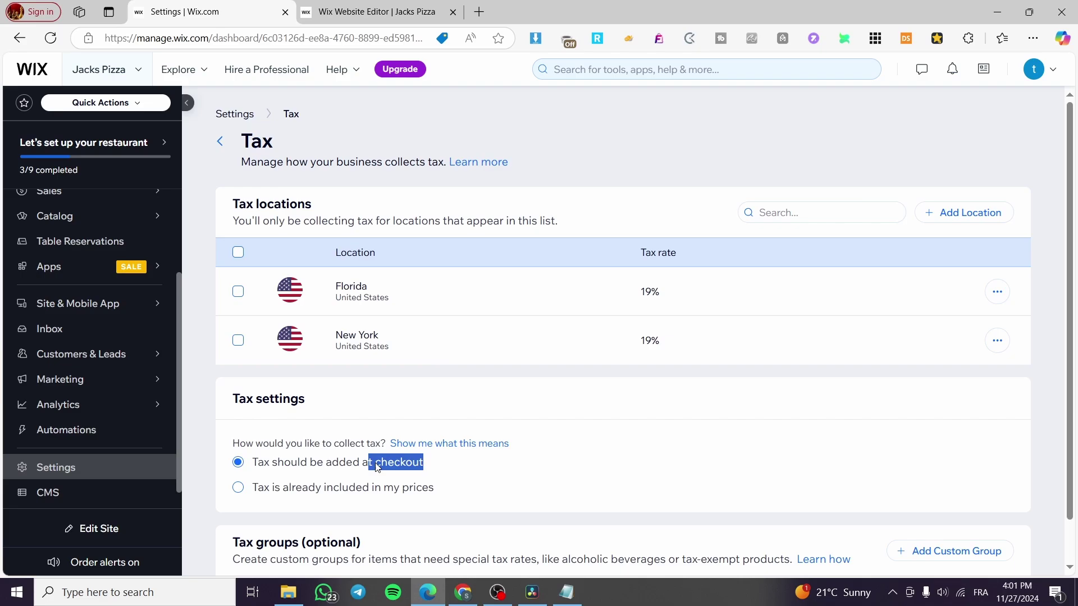
click(328, 493)
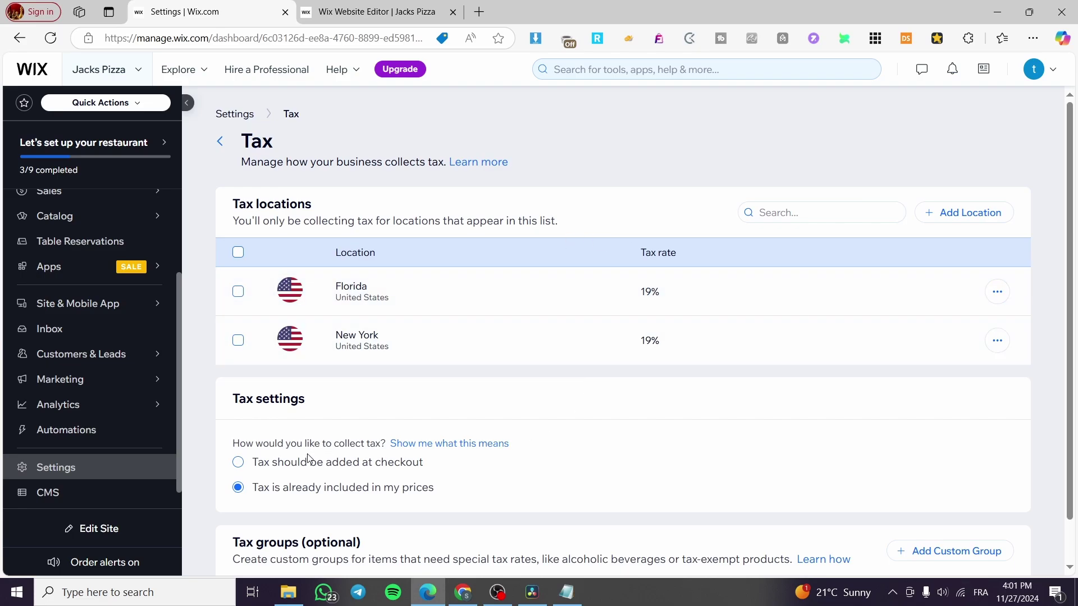
click(282, 466)
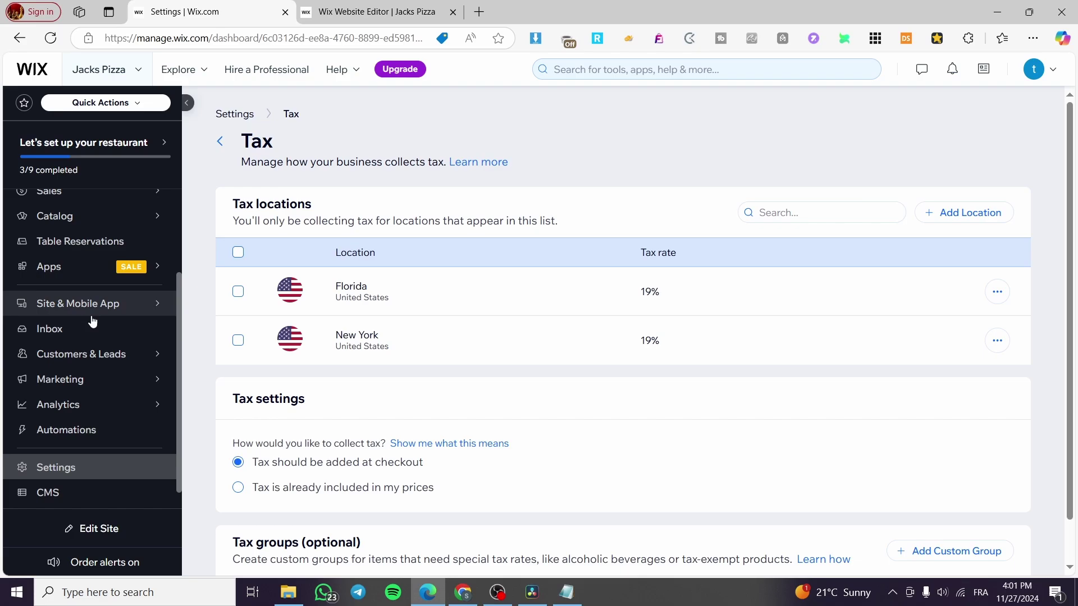
scroll(93, 321, up, 3)
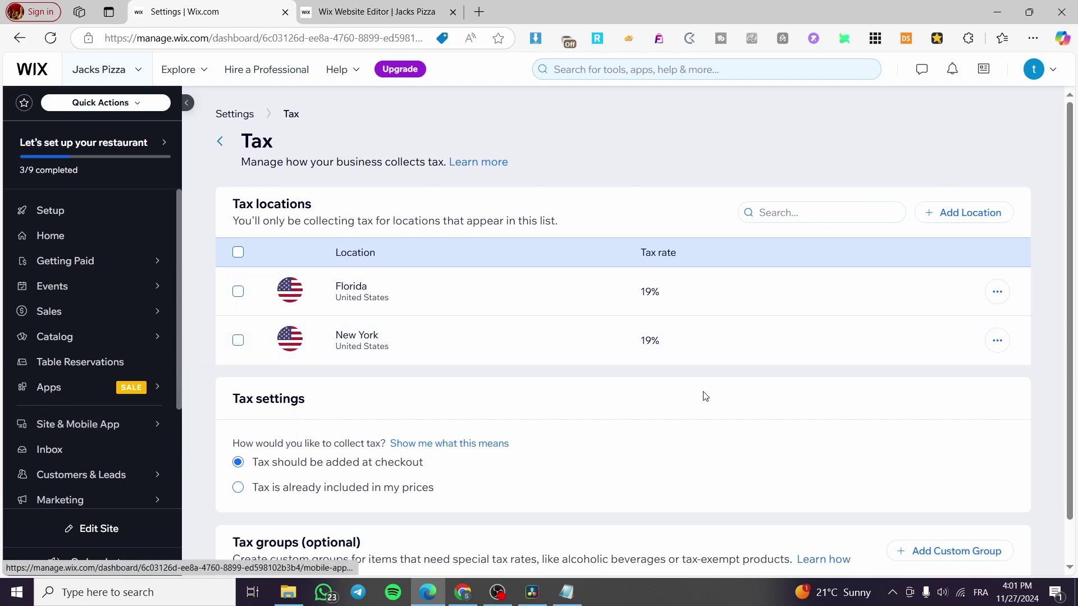
scroll(617, 392, down, 1)
scroll(87, 393, down, 3)
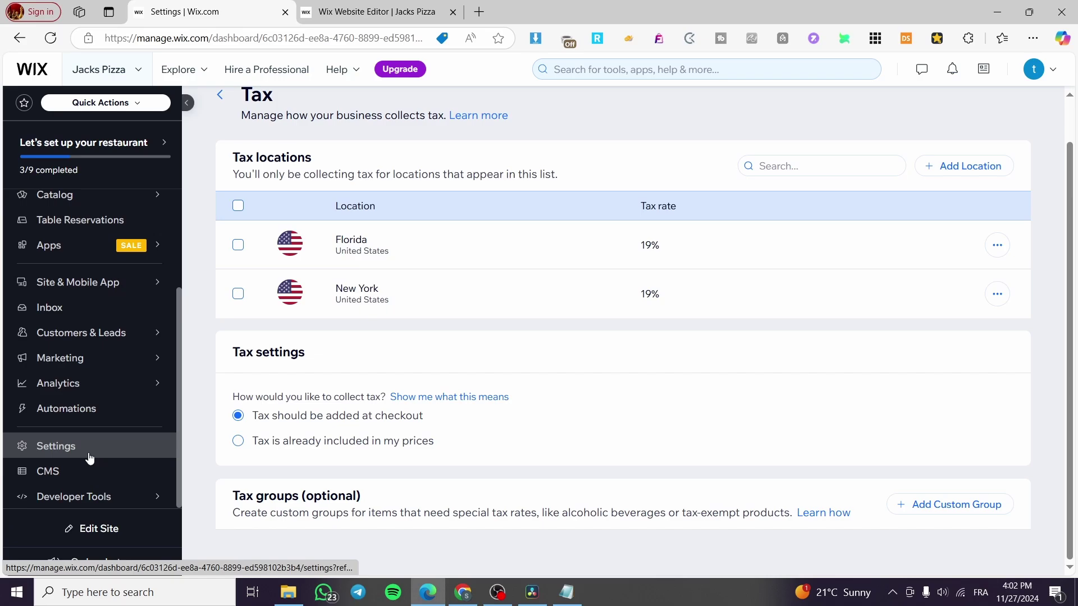
Open the Accept Payments page from the Settings overview
click(80, 447)
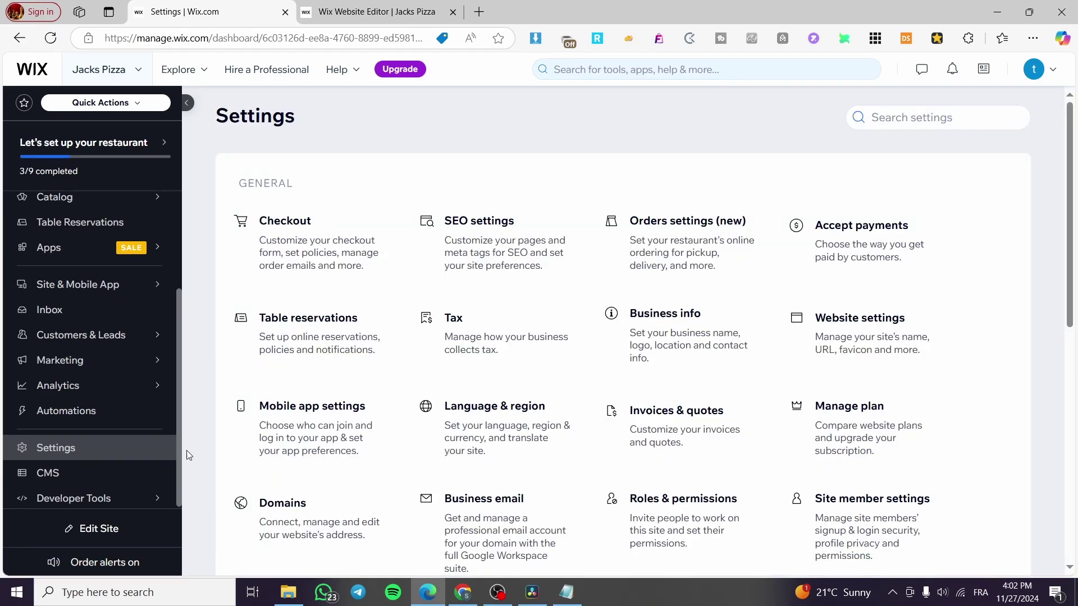
click(859, 253)
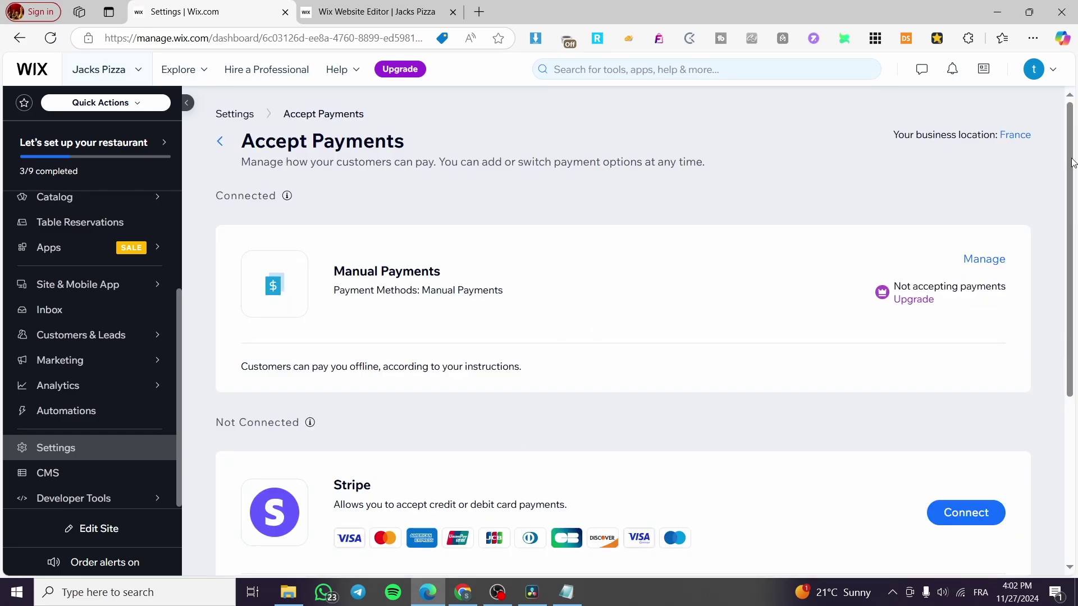
scroll(1055, 248, down, 5)
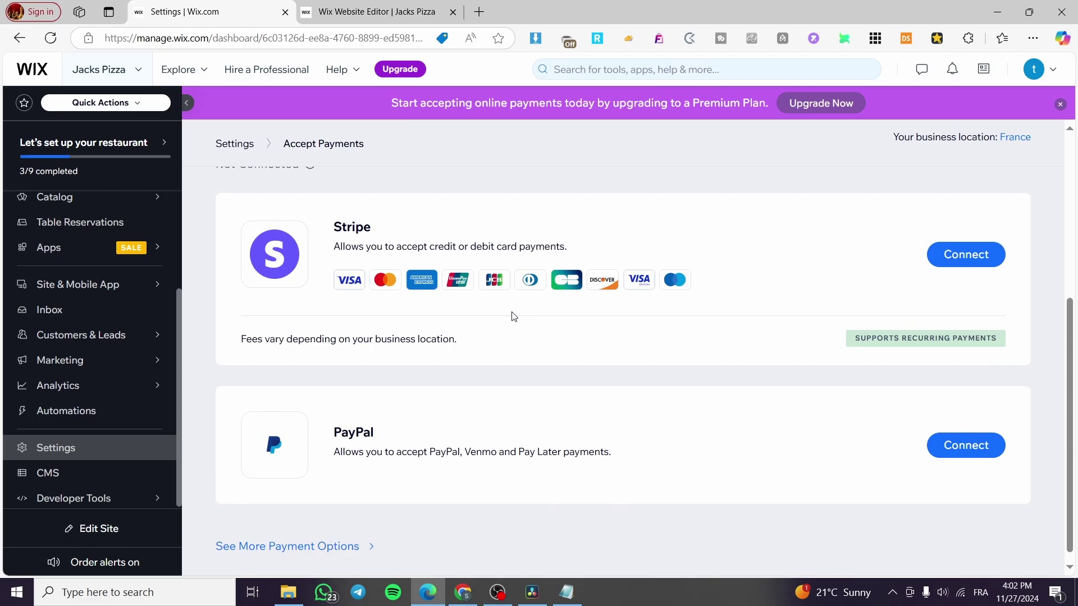
scroll(499, 320, up, 3)
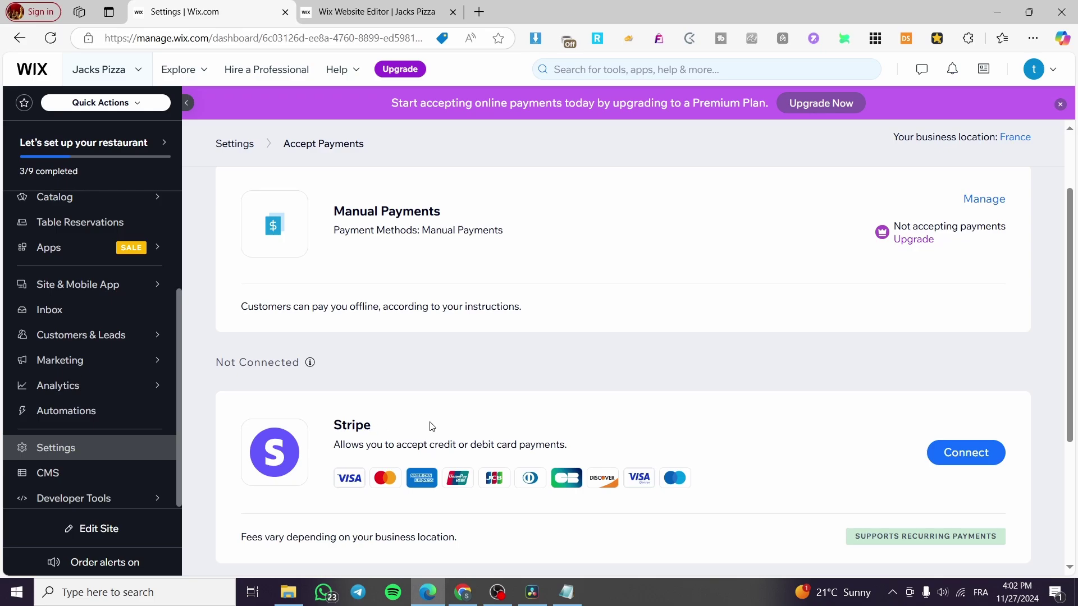
Look over the unconnected Stripe and PayPal options, then return to Settings
drag(372, 429, 327, 435)
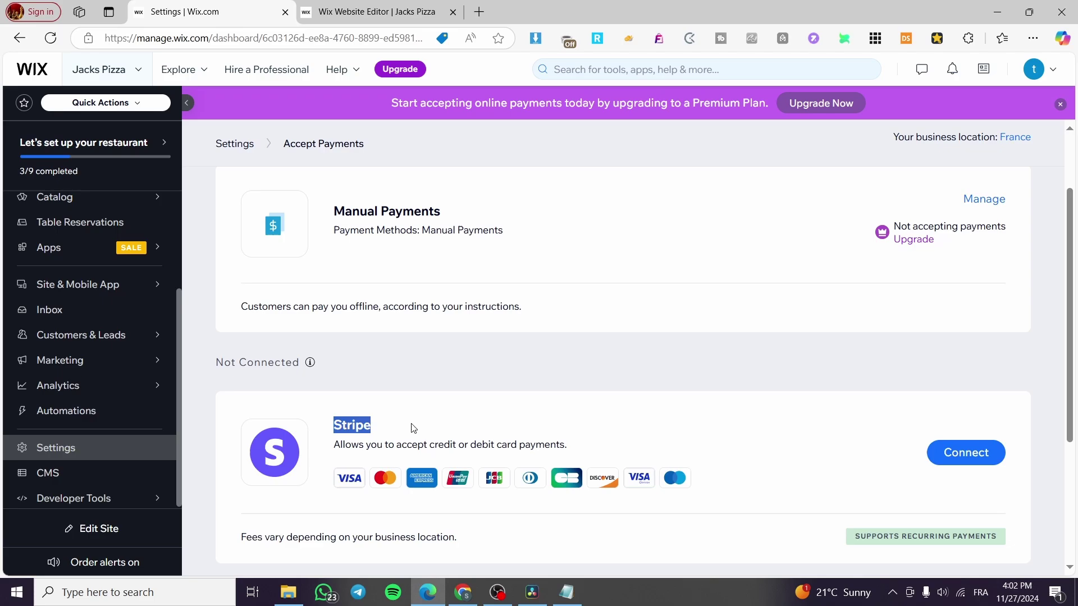
click(392, 435)
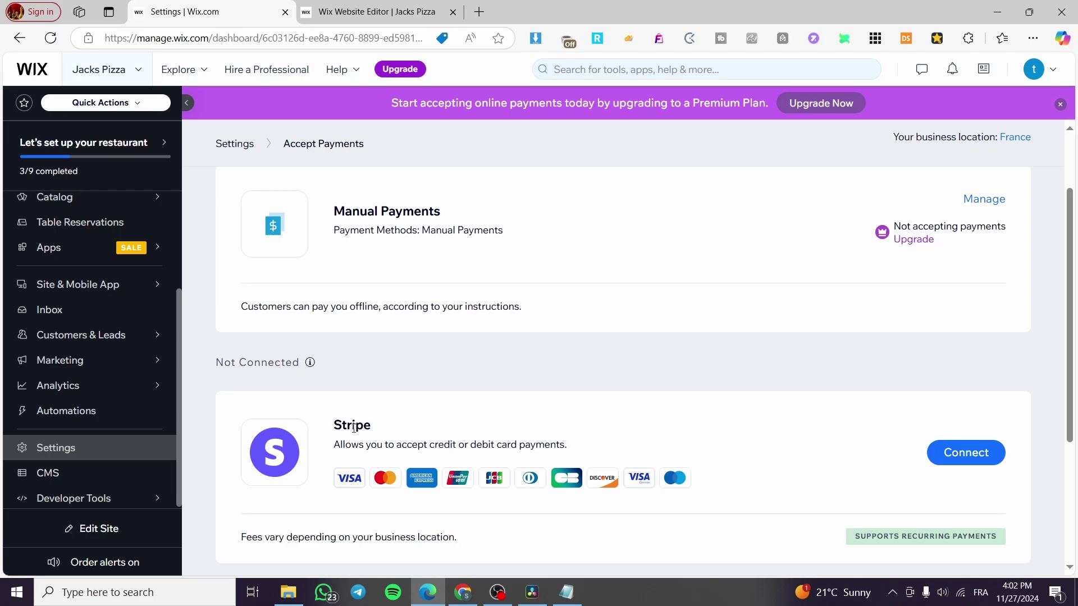
drag(371, 428, 333, 429)
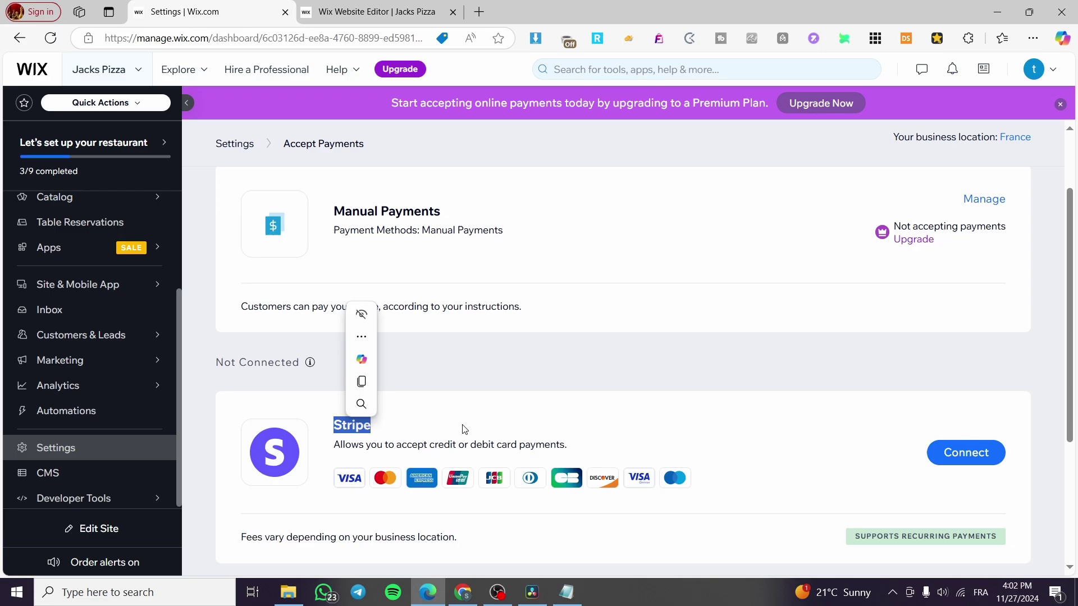
click(424, 433)
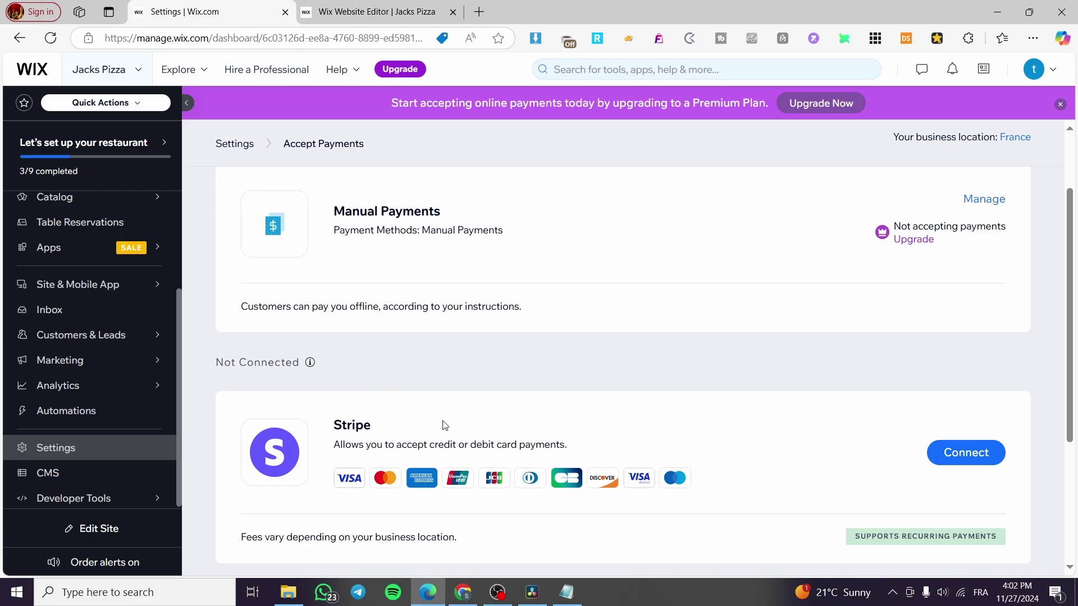
scroll(445, 425, down, 4)
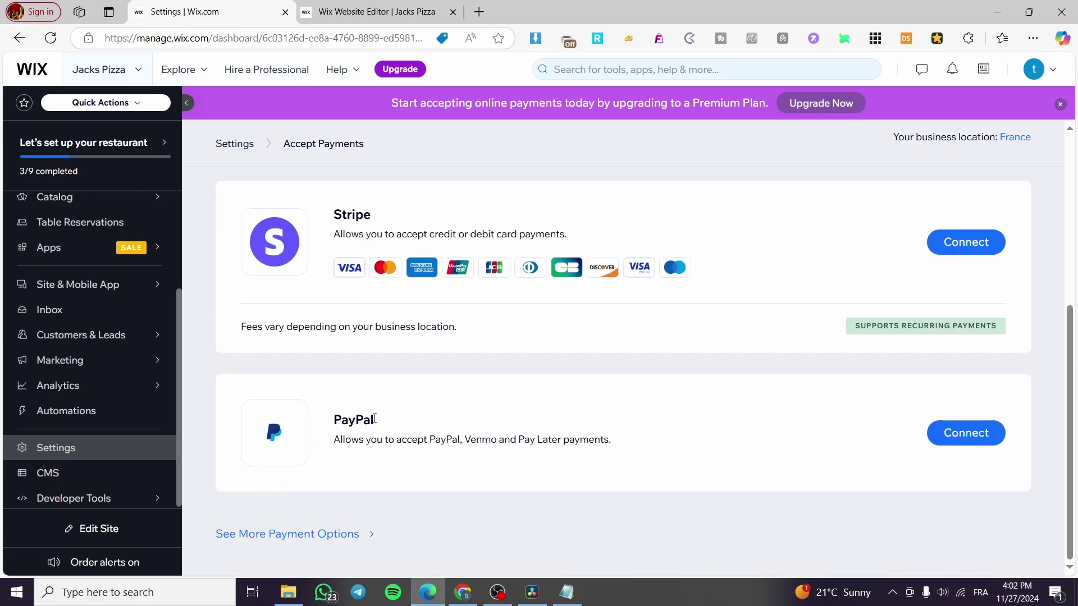
drag(375, 419, 333, 420)
click(377, 216)
click(77, 449)
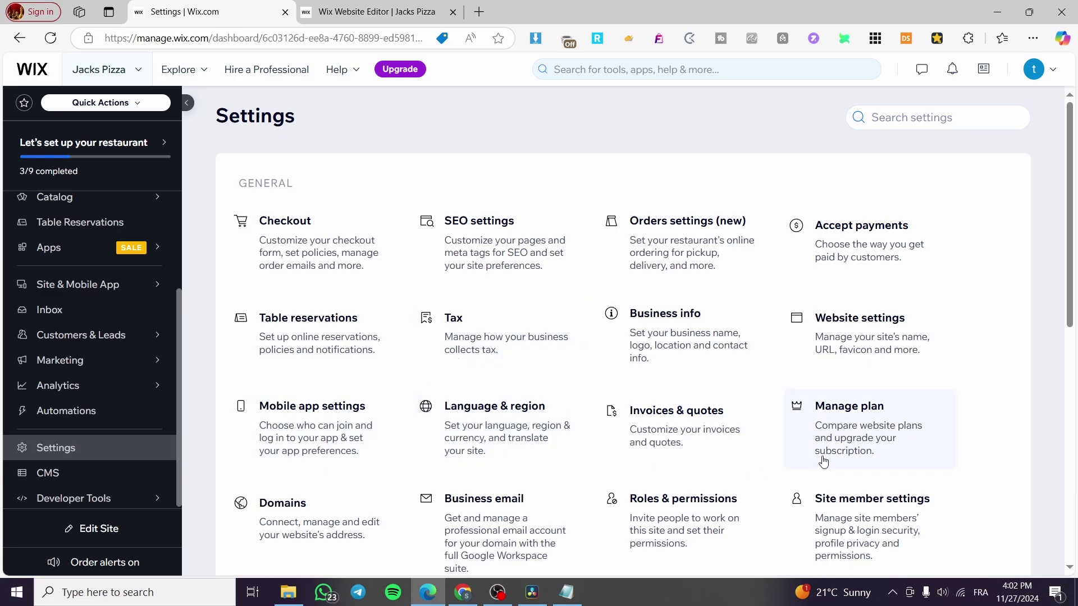
Search settings for 'shipping', then go to the App Market from the sidebar
scroll(853, 359, down, 3)
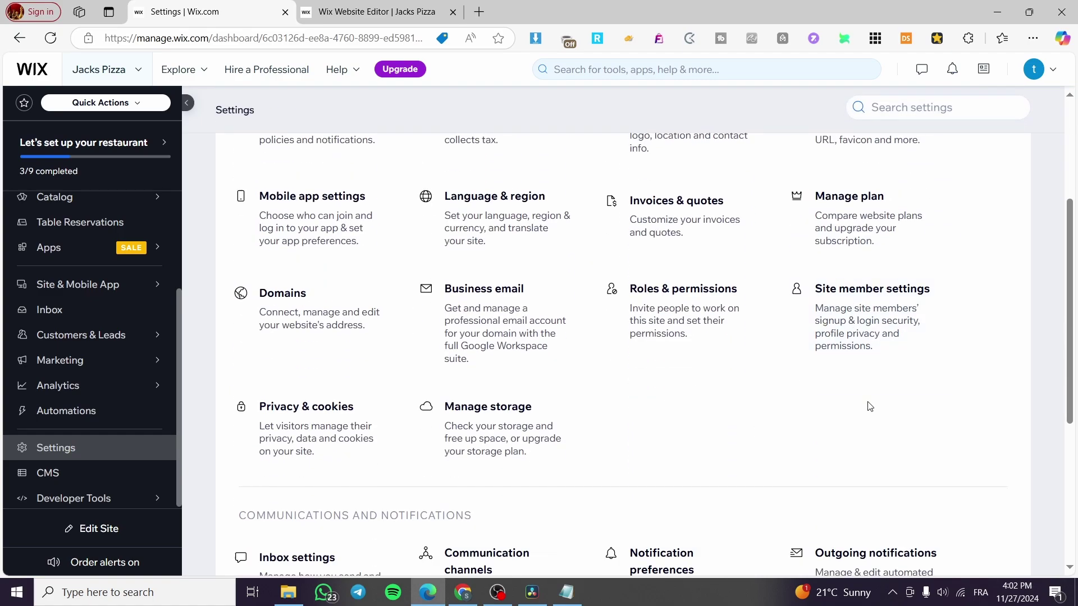
scroll(340, 409, up, 3)
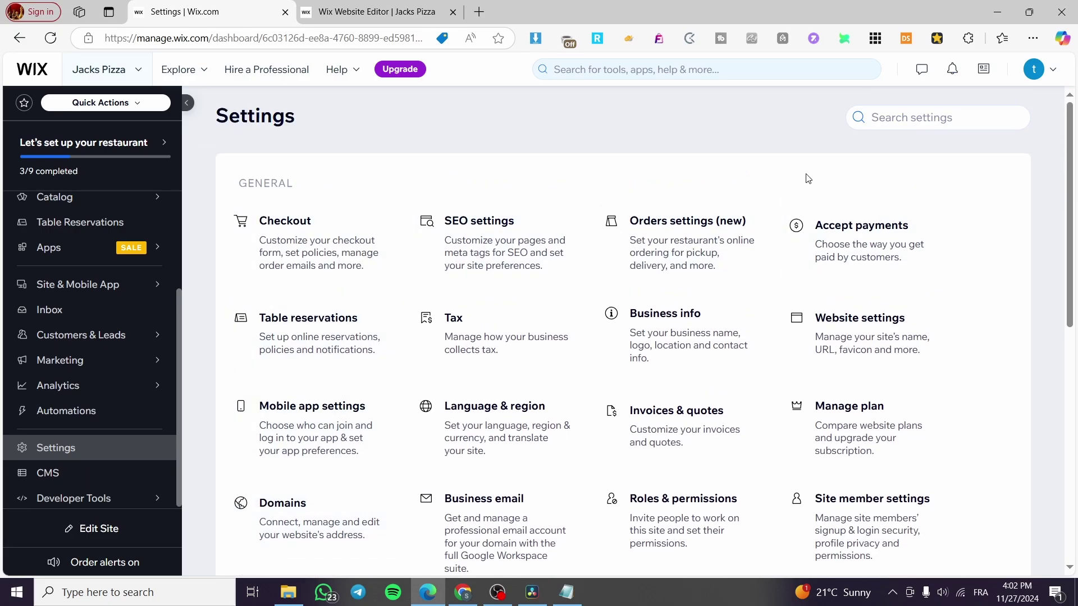
click(923, 125)
text(shi)
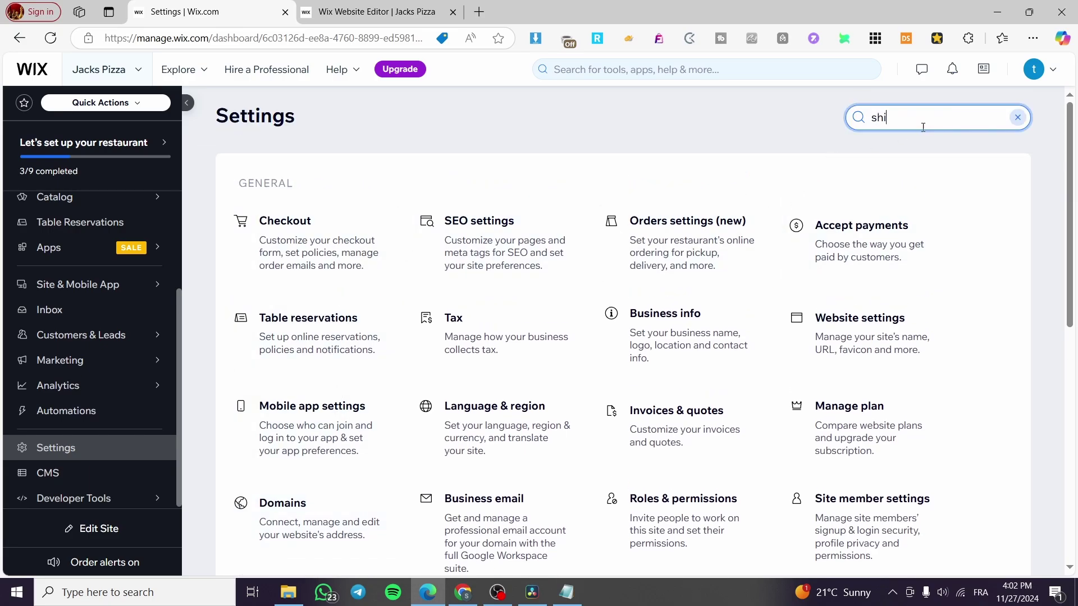
text(pping)
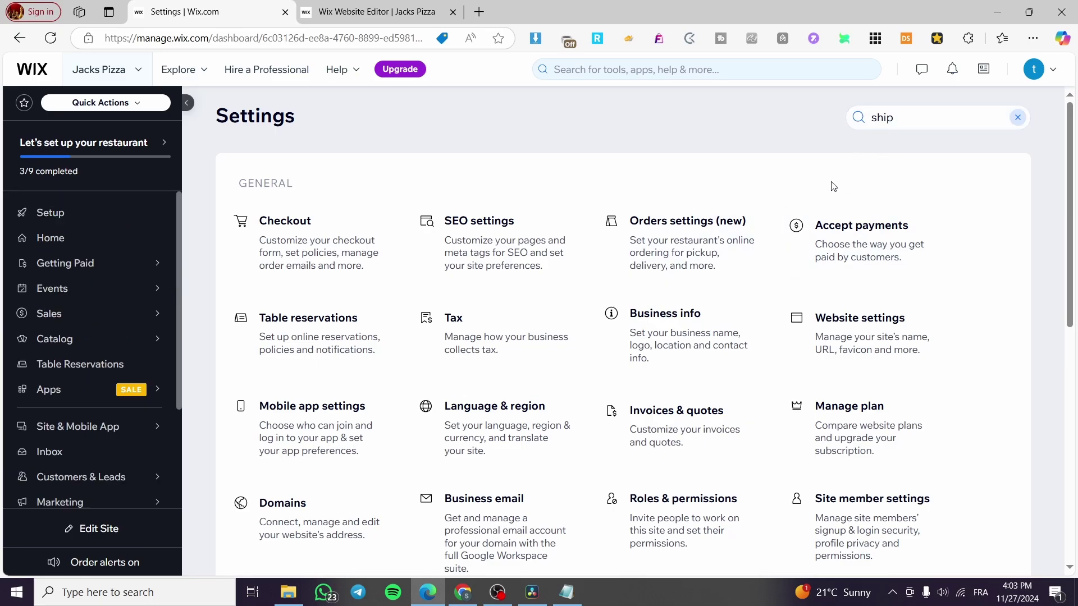
mouse_move(65, 263)
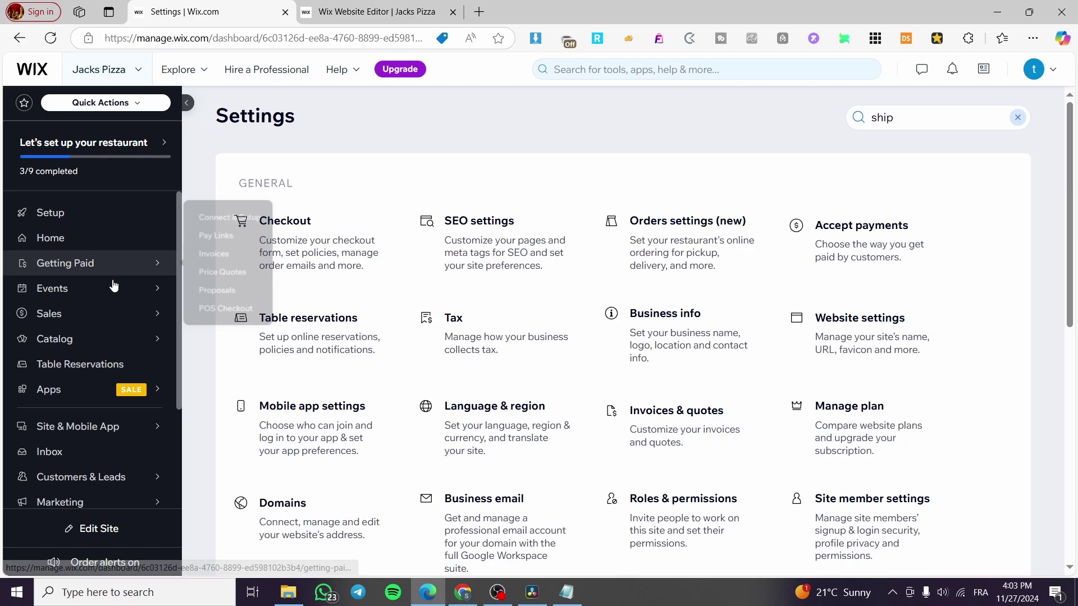
click(71, 393)
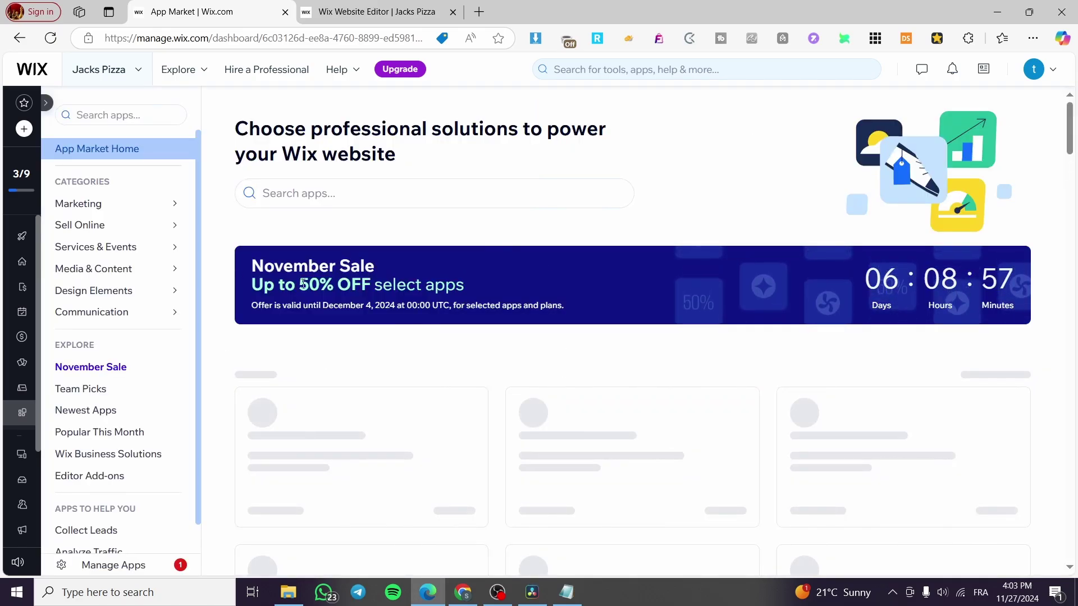
Find Wix Stores in the App Market, add it to Jacks Pizza, and return to the App Market home
click(320, 206)
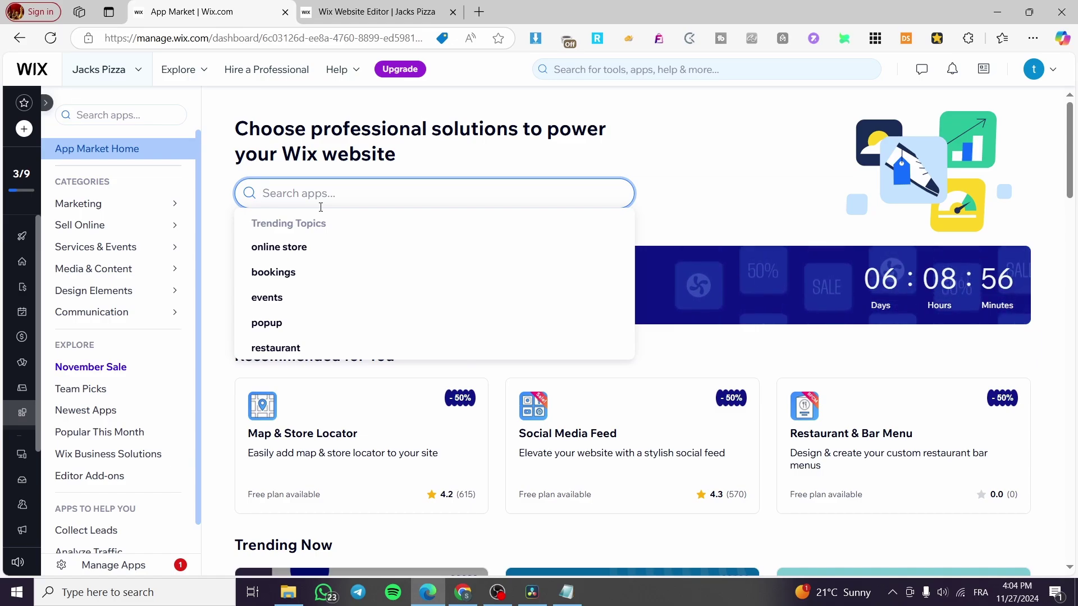
text(Wix )
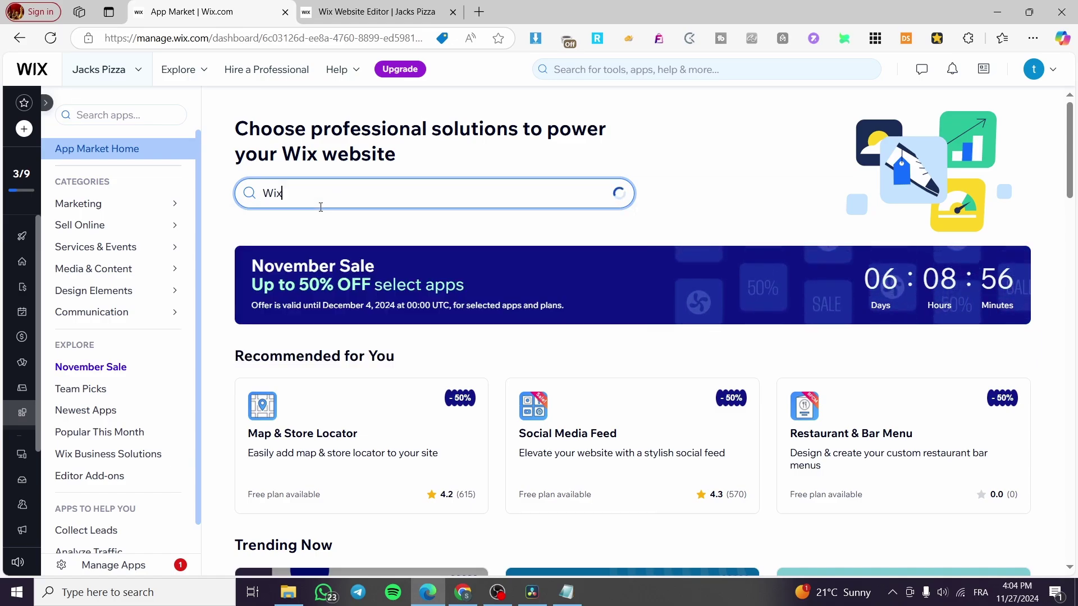
text(Store)
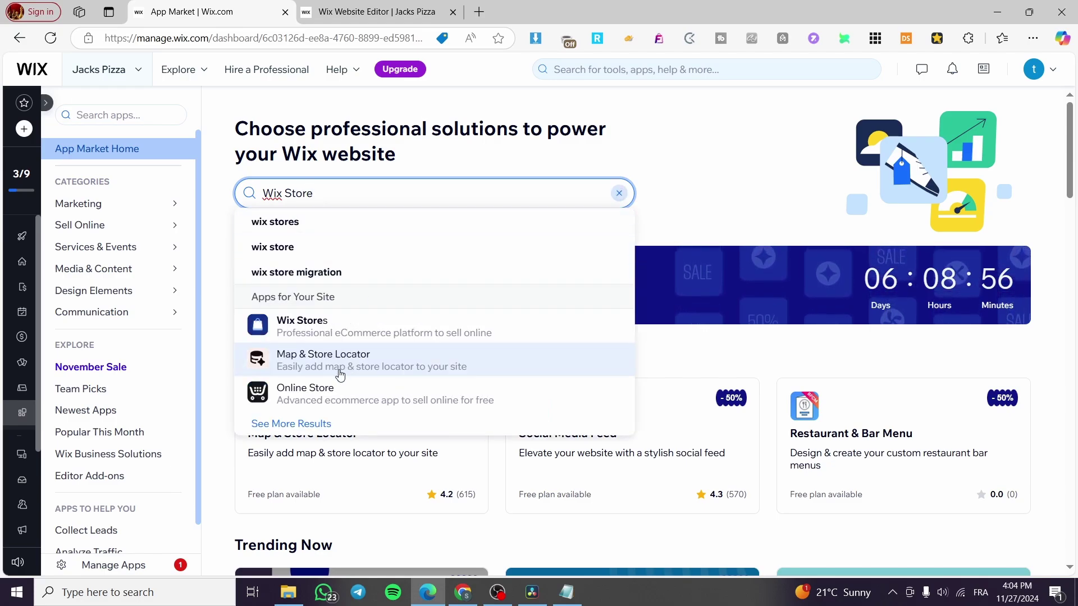
click(332, 325)
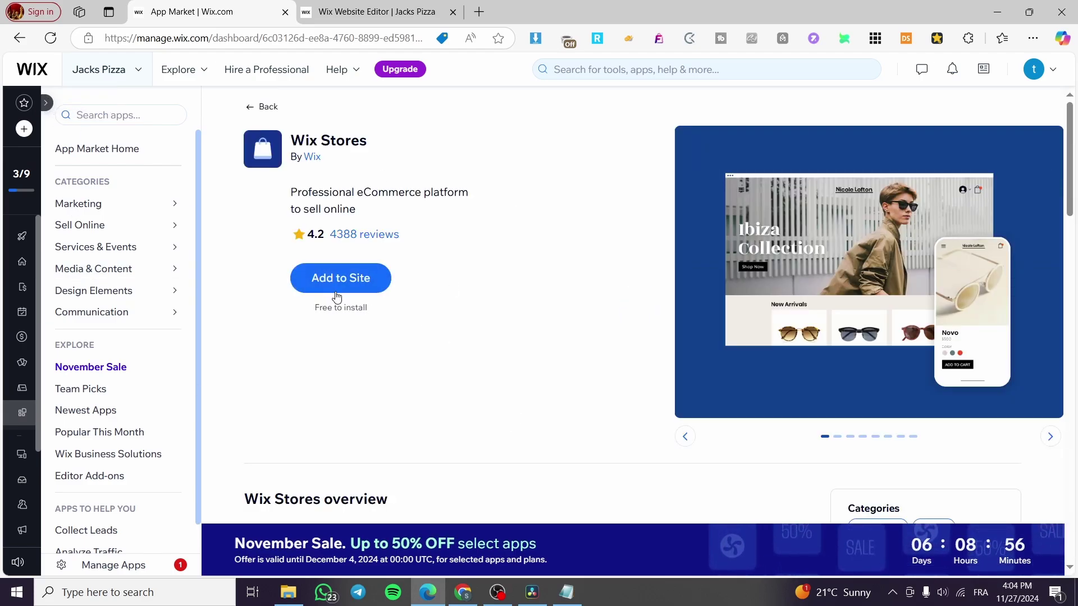
click(323, 279)
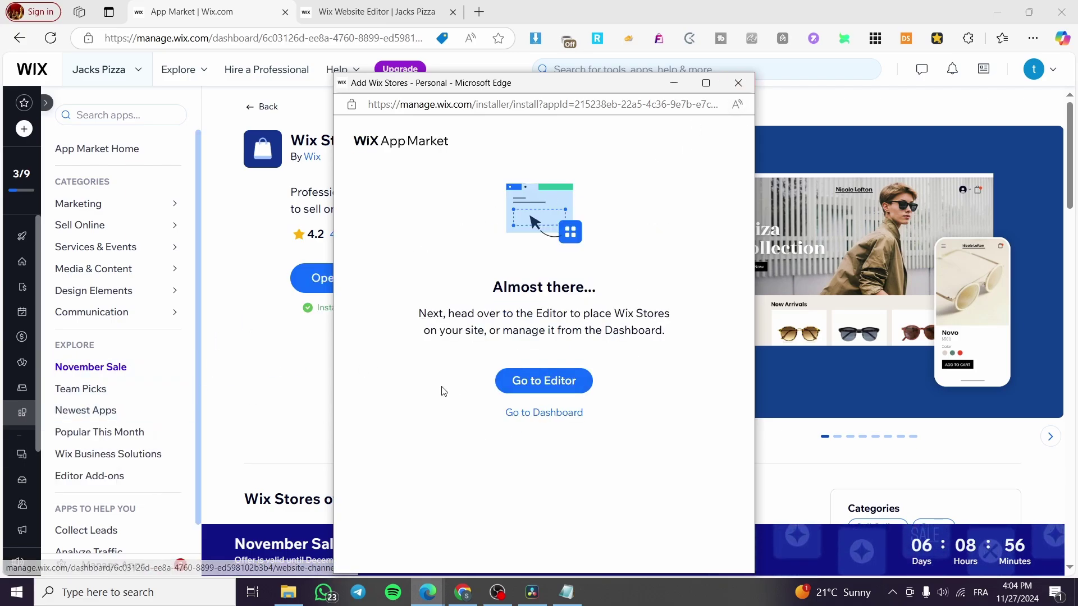
click(544, 420)
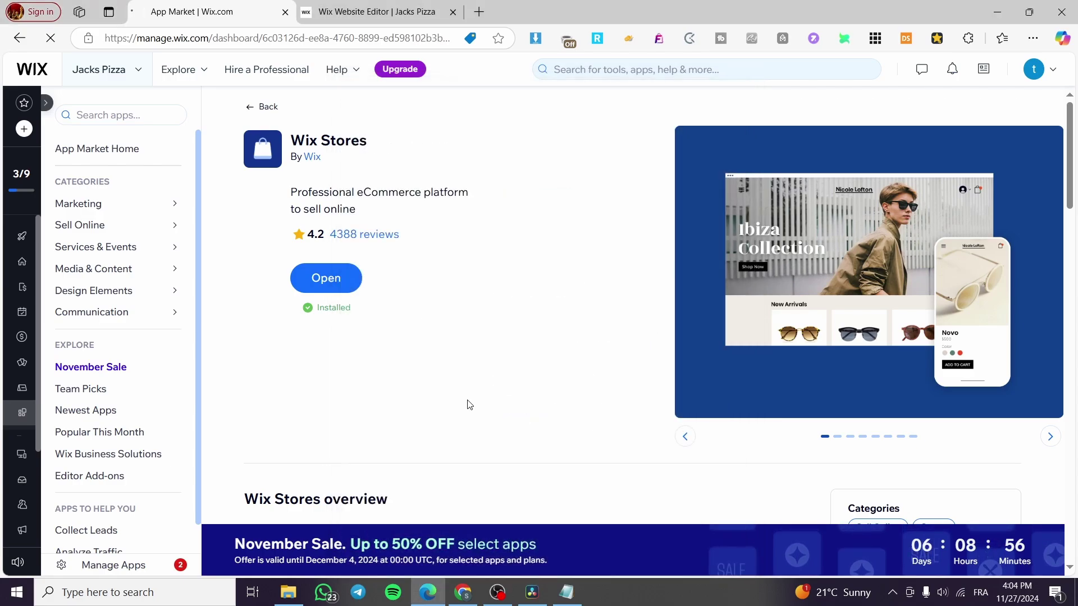
click(252, 109)
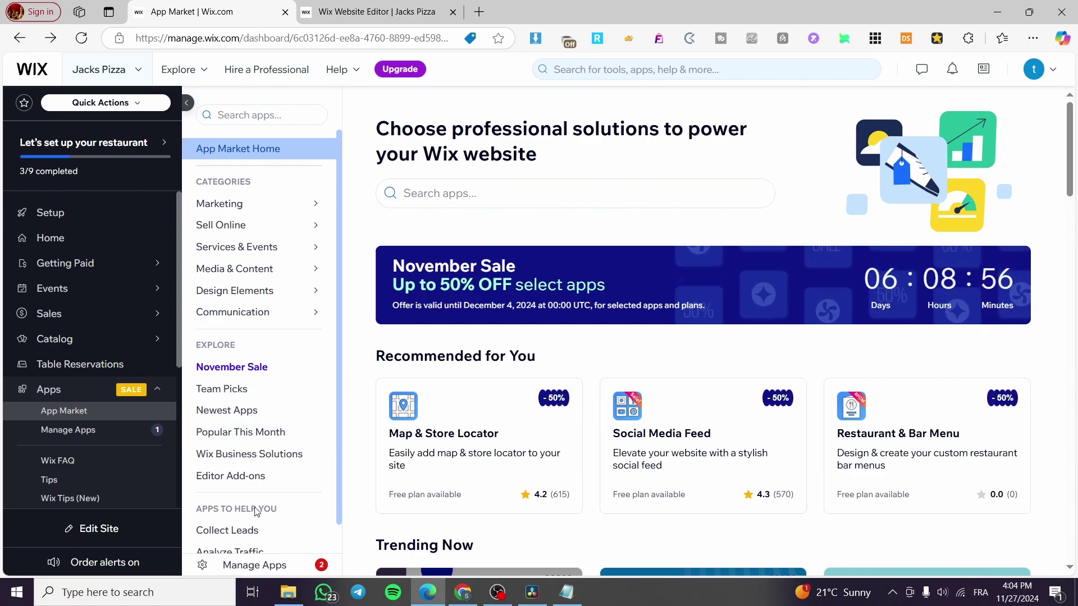
scroll(114, 444, down, 3)
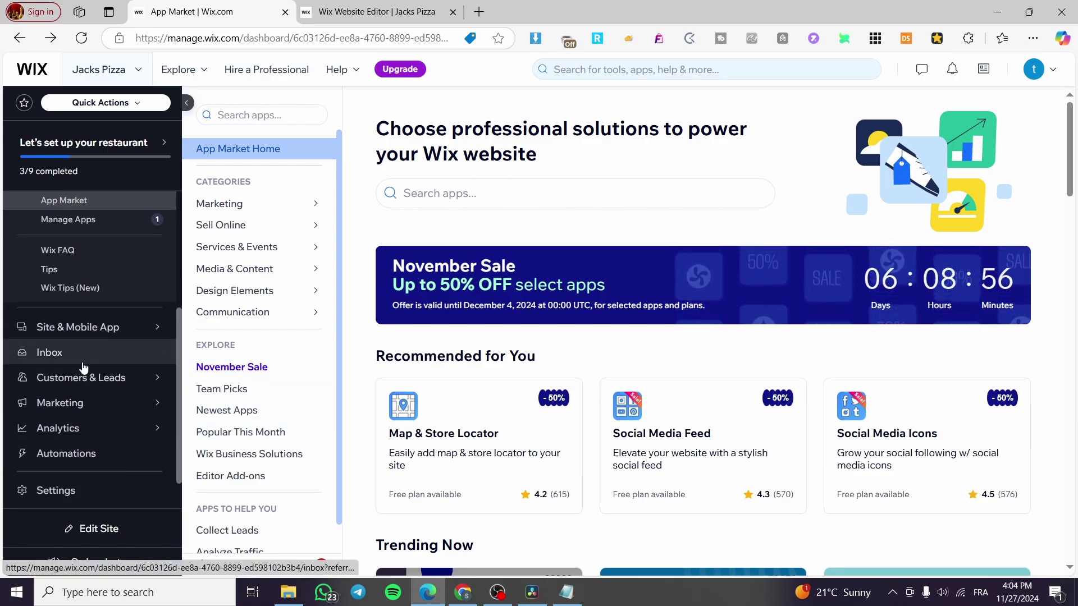
Open the Florida location in the site's tax settings
click(79, 491)
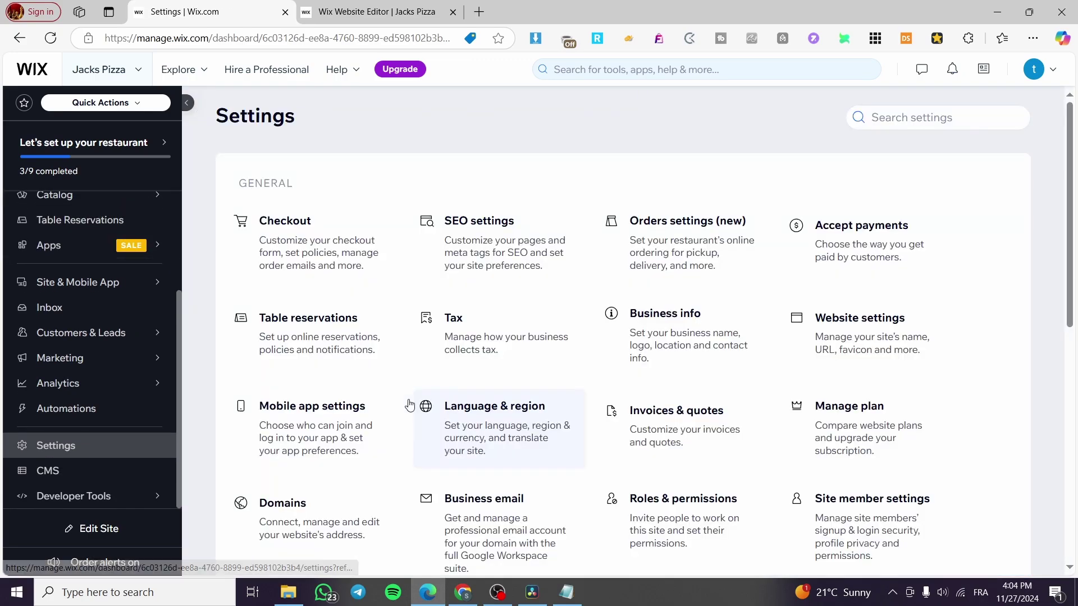
scroll(482, 349, down, 3)
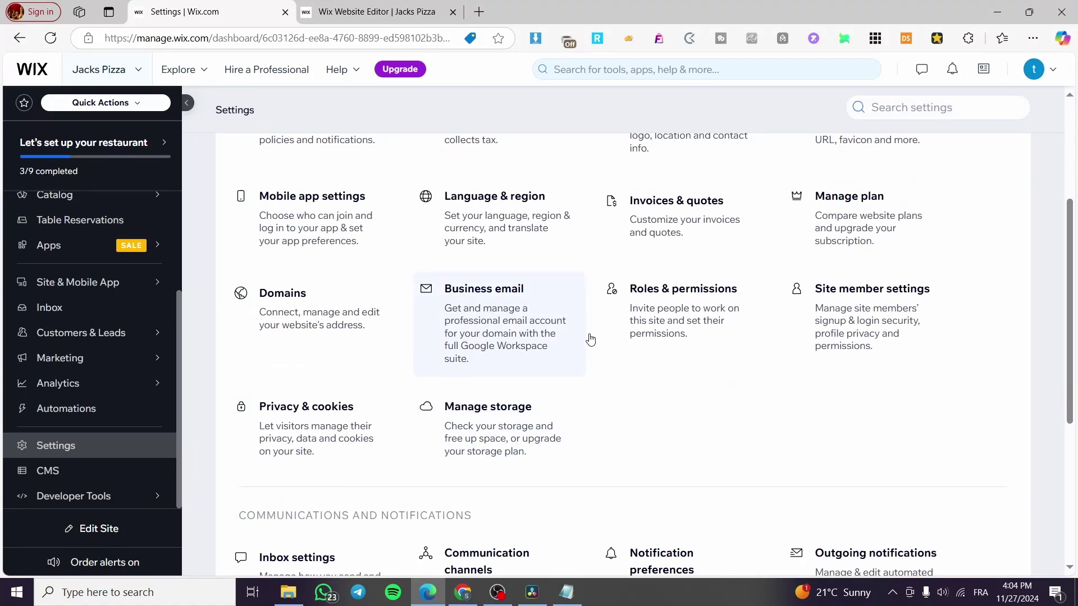
scroll(589, 339, up, 4)
click(509, 335)
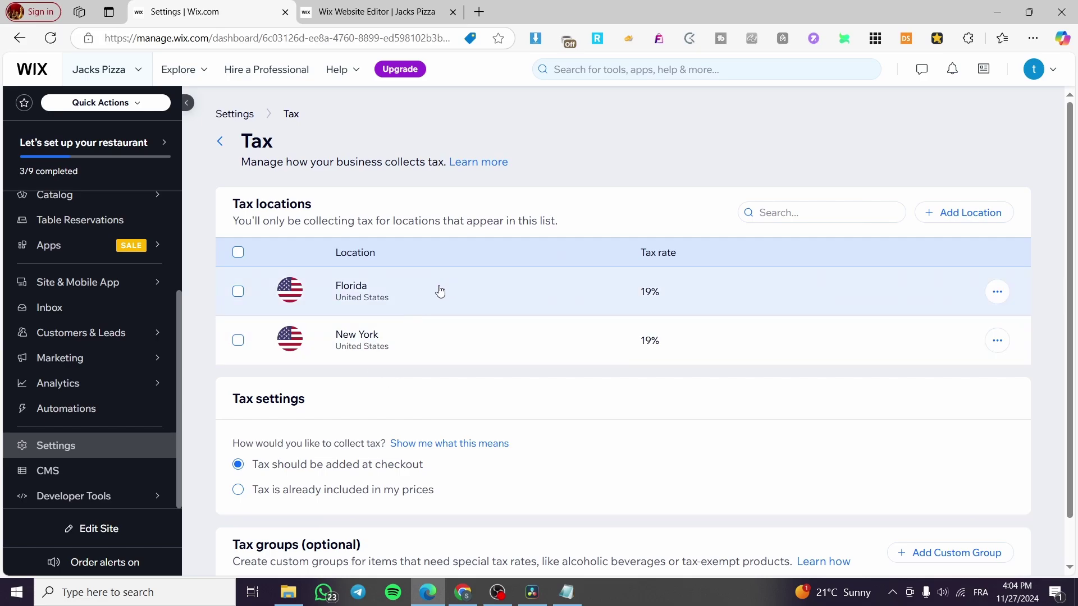
click(441, 291)
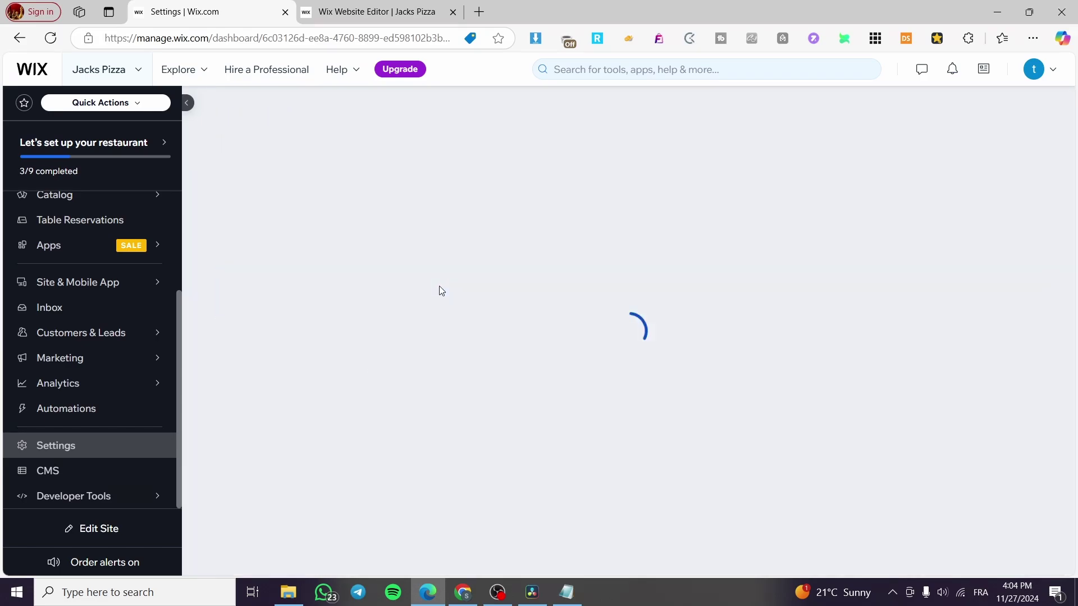
scroll(320, 284, down, 1)
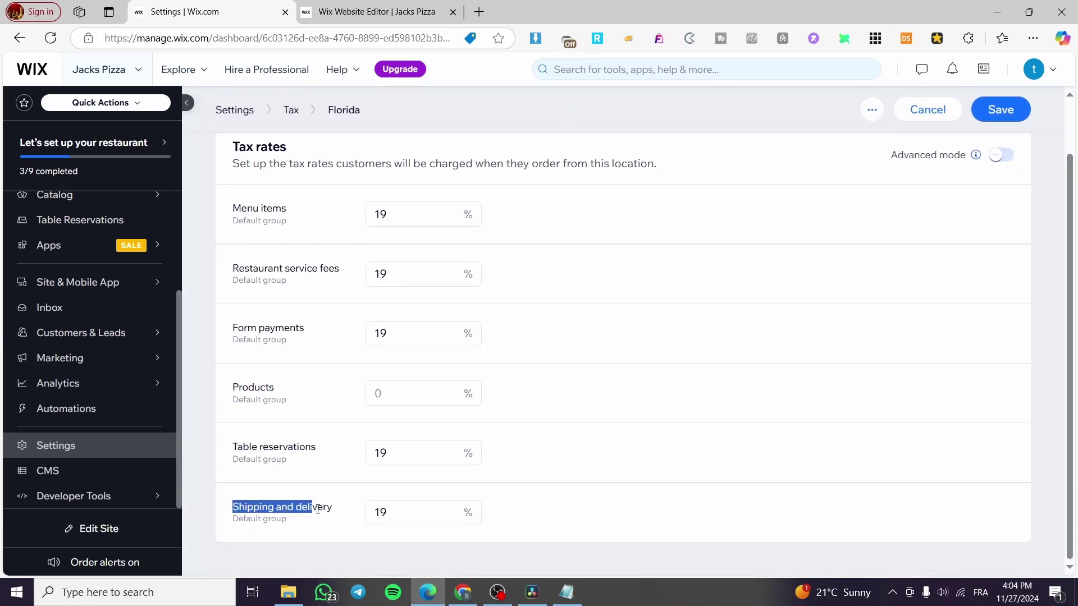
drag(242, 516, 339, 512)
Change Florida's Shipping and delivery tax rate from 19% to 0%
click(391, 517)
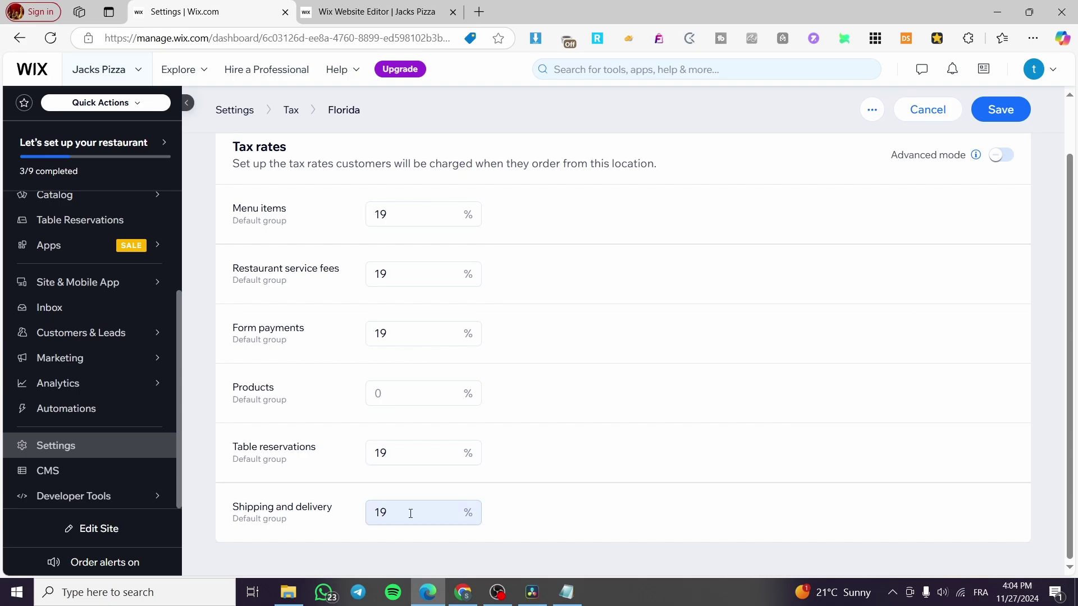
click(758, 474)
scroll(921, 264, up, 1)
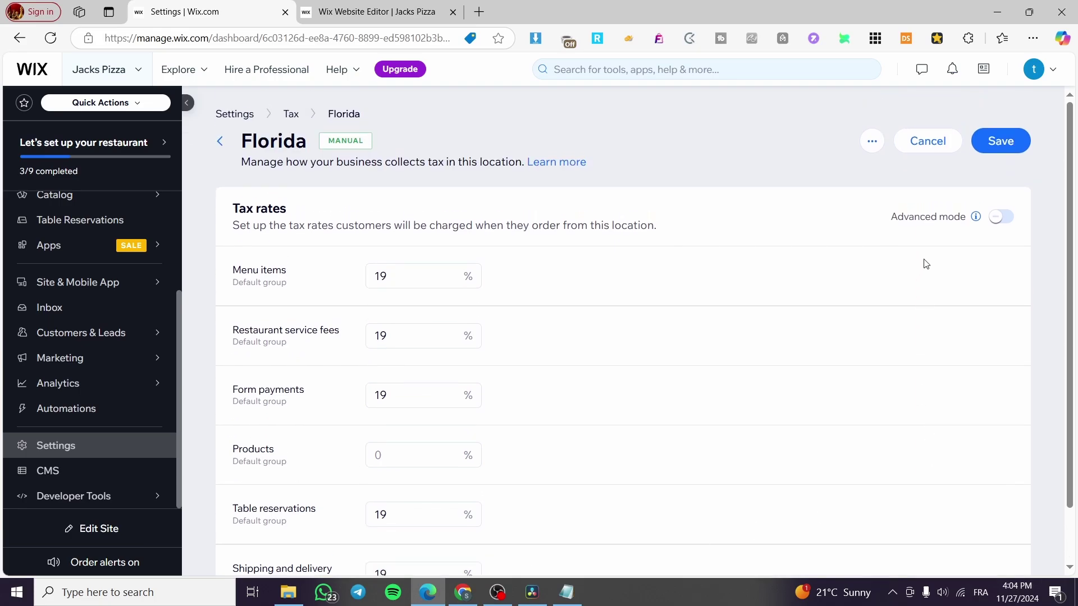
scroll(575, 435, down, 1)
click(407, 513)
drag(408, 513, 353, 521)
text(0)
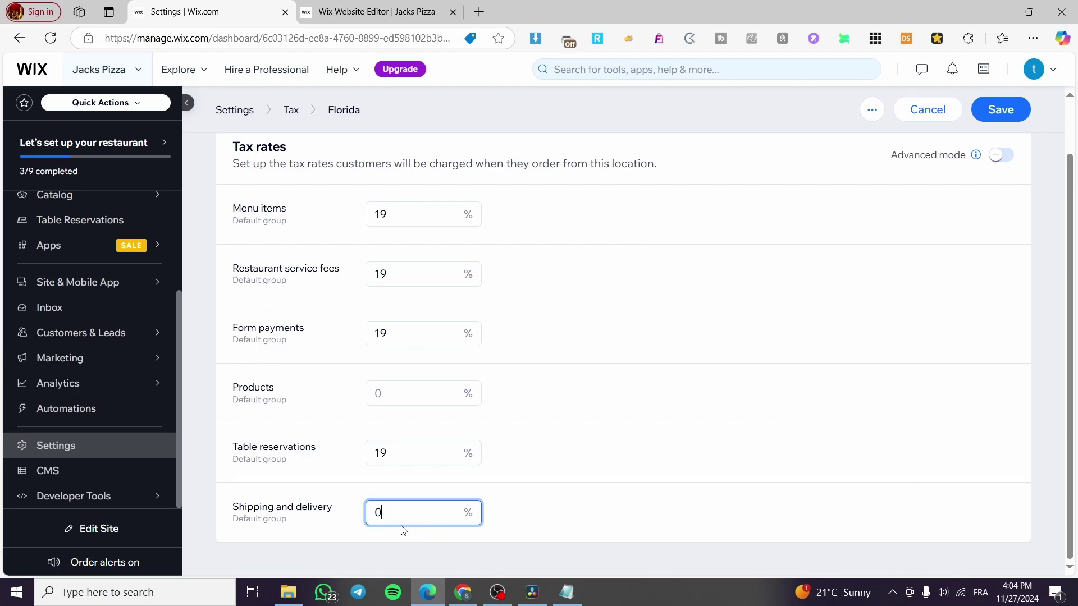
click(1009, 125)
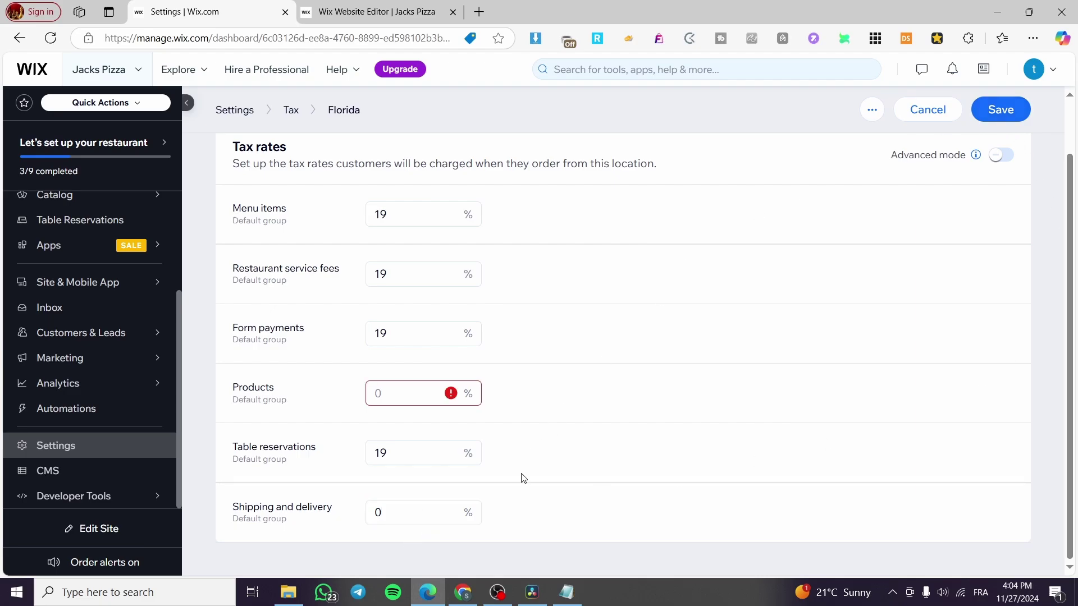
Set Florida's Products tax rate to 19% and save the rates
click(397, 396)
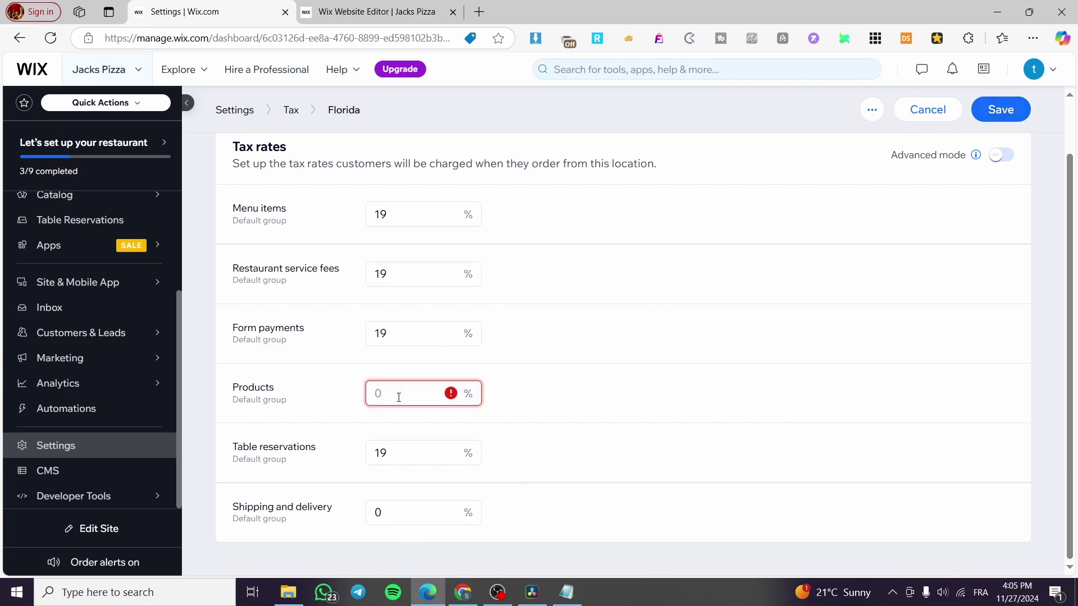
text(19)
click(561, 381)
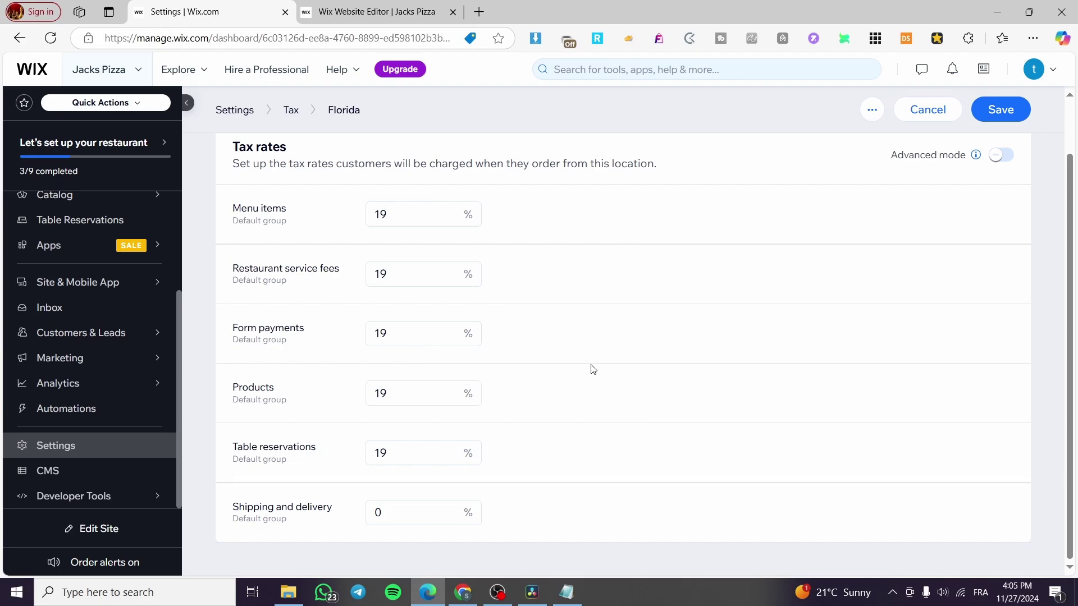
click(975, 119)
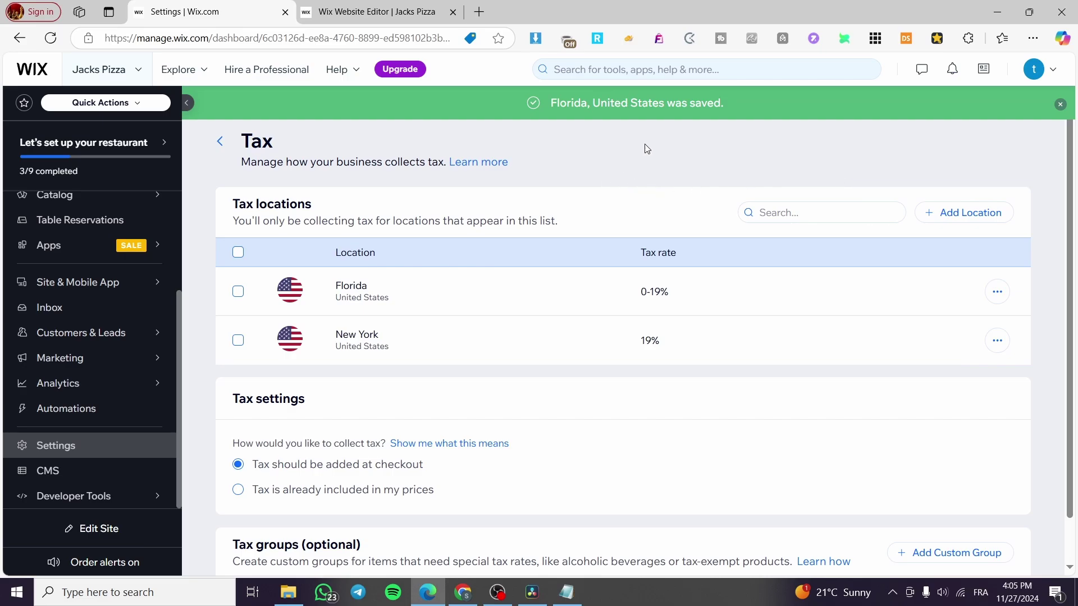
click(1061, 105)
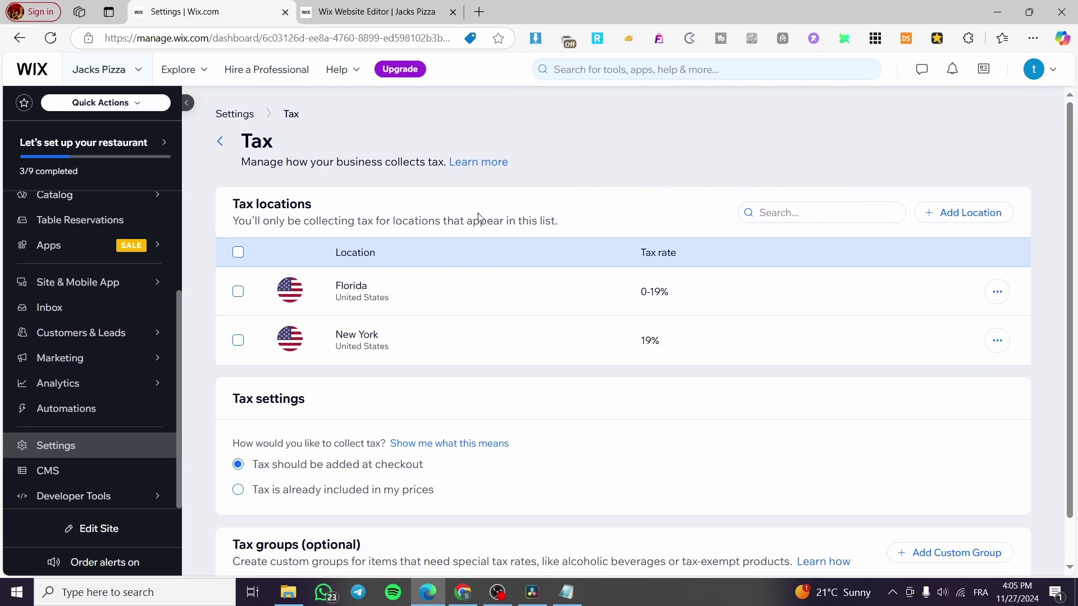